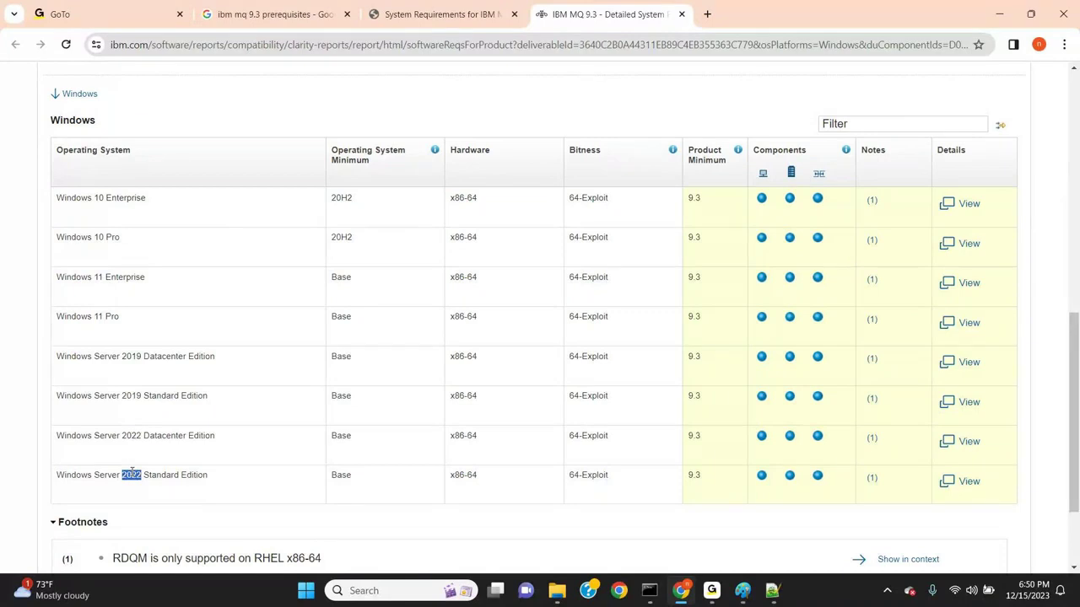
triple_click(467, 202)
click(381, 591)
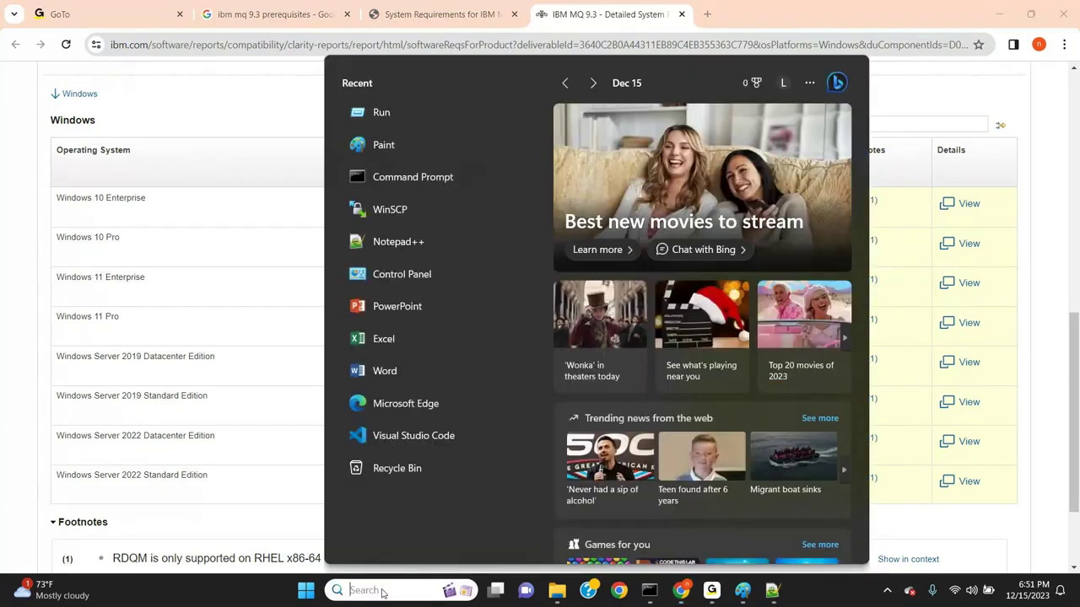
text(MY PC)
key(BackSpace)
key(BackSpace)
key(BackSpace)
key(BackSpace)
key(BackSpace)
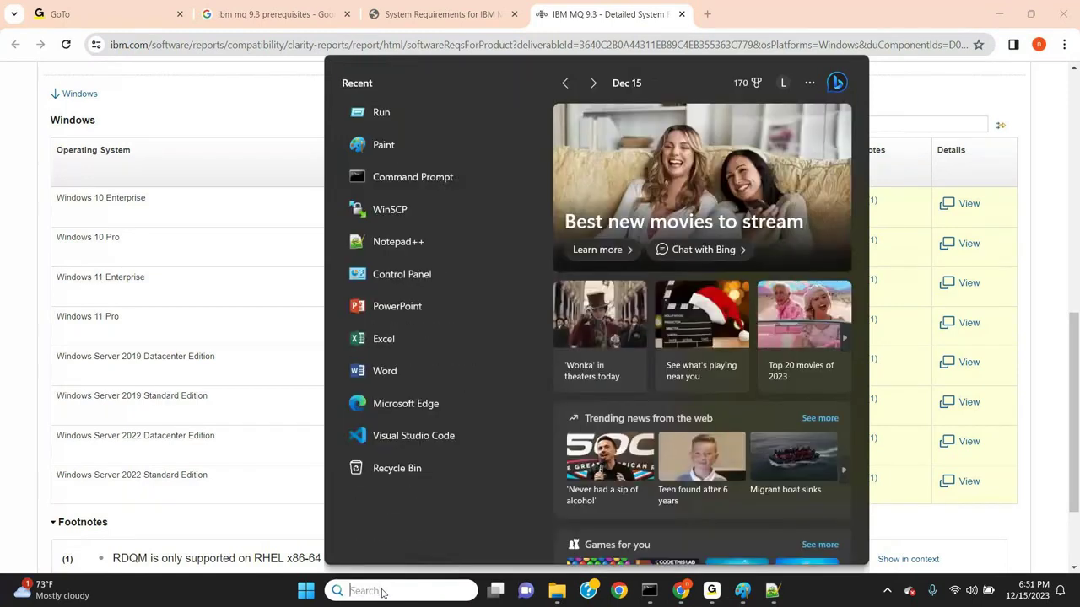
mouse_move(551, 594)
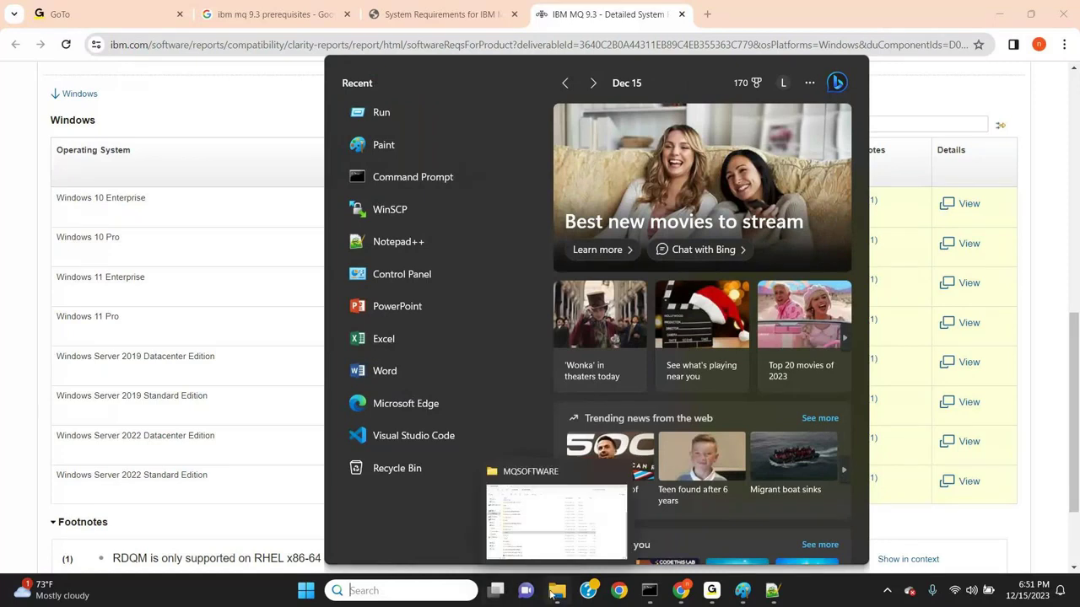
text(PC)
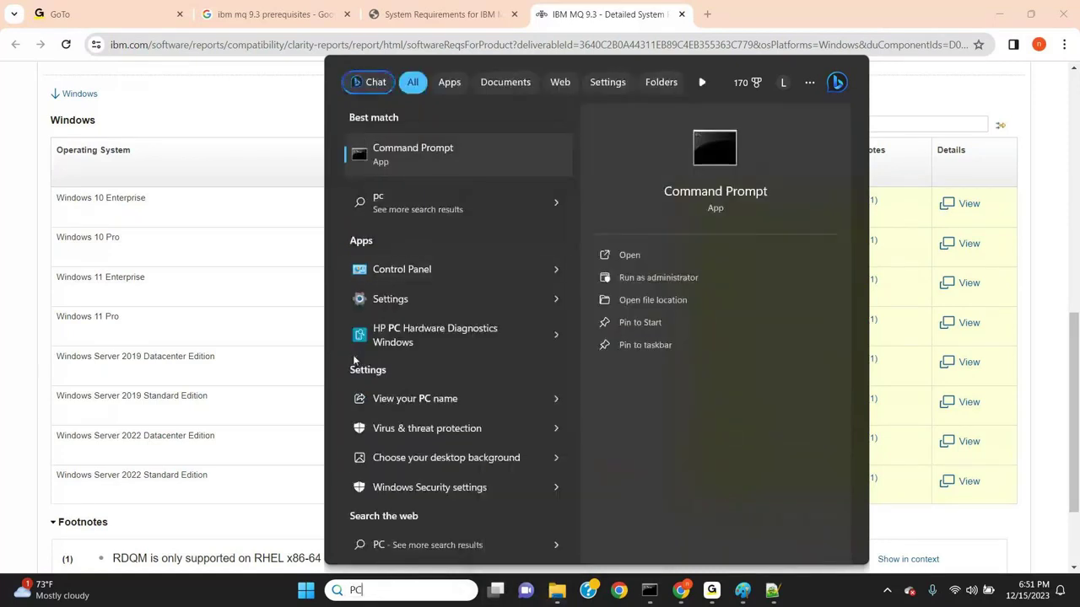
Step: Switch to File Explorer and open the properties of This PC
click(557, 590)
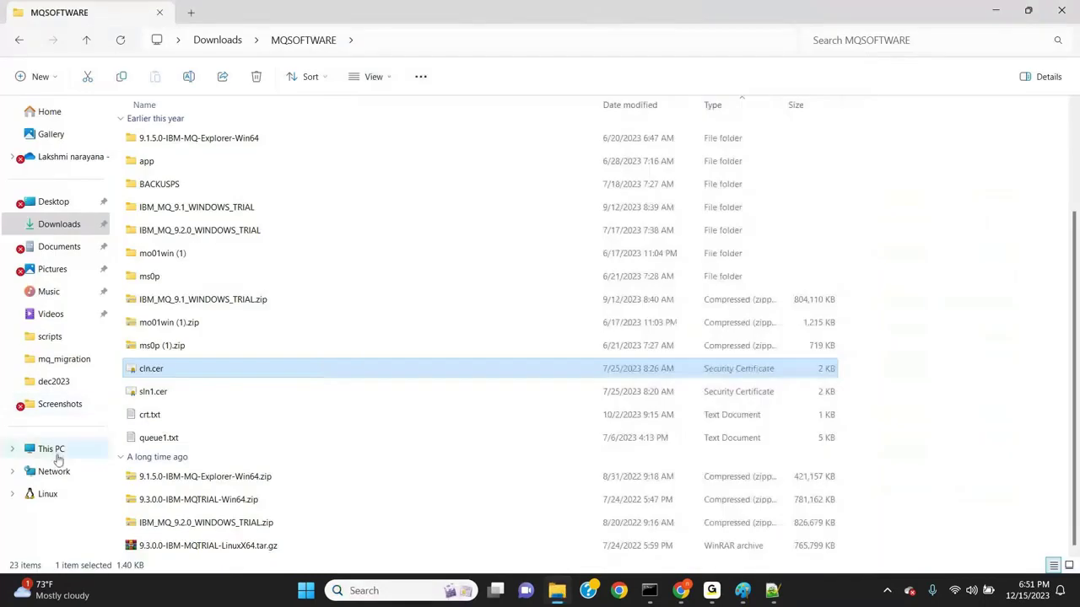
click(56, 454)
right_click(59, 457)
click(109, 441)
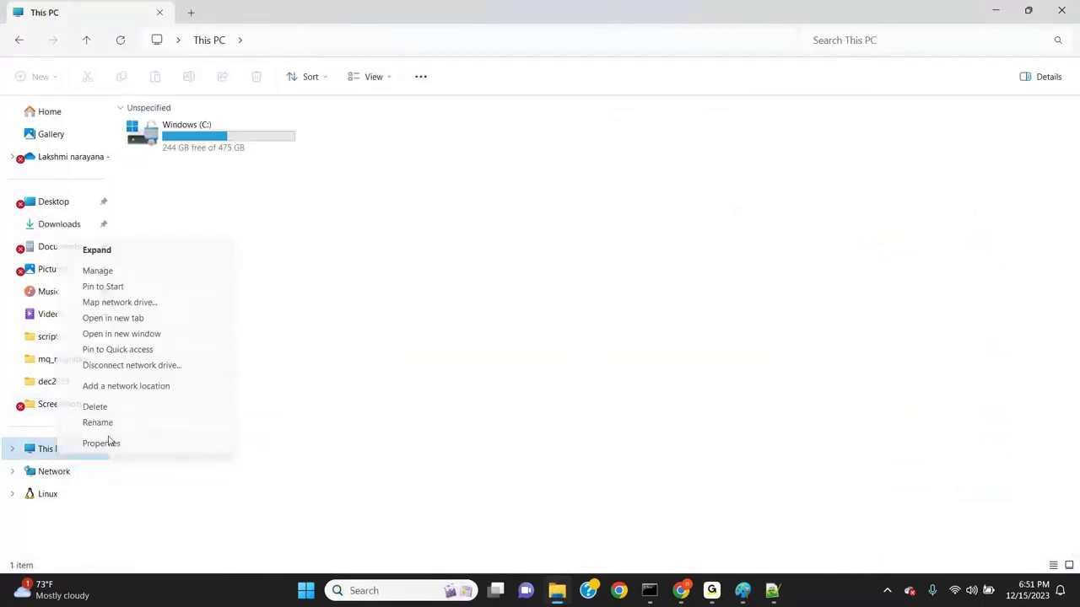
click(108, 442)
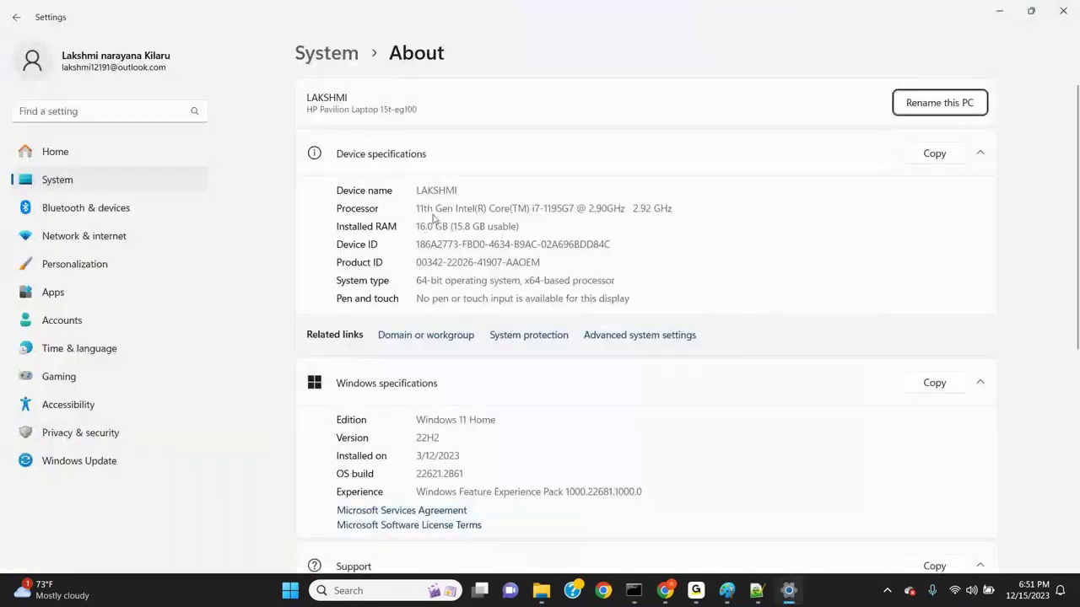
Step: Check the processor and system type in the device specifications and the edition in the Windows specifications
double_click(432, 208)
click(430, 204)
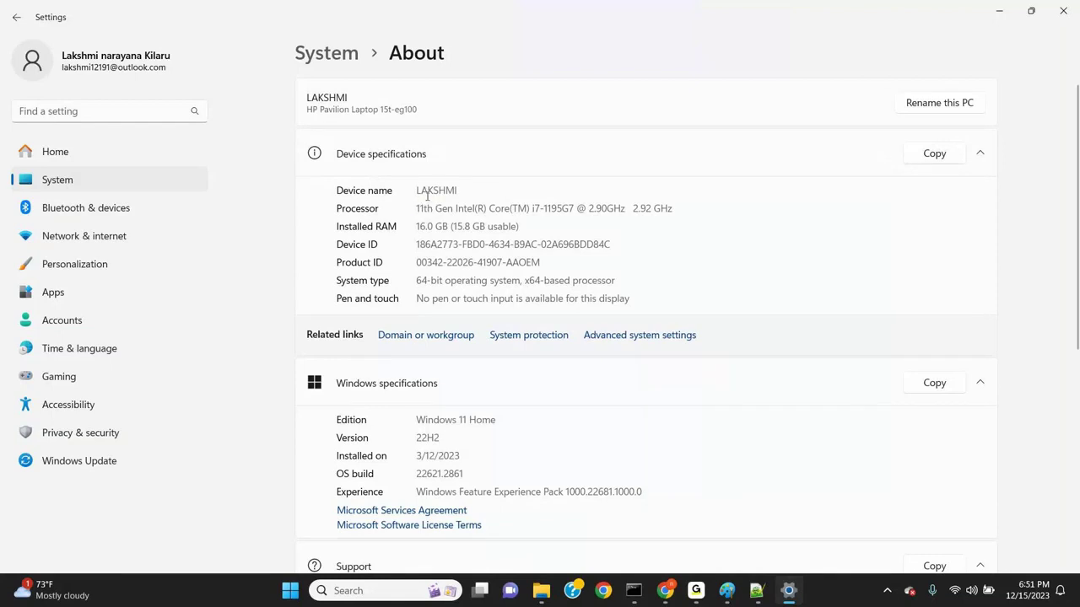
double_click(423, 280)
click(424, 281)
double_click(463, 423)
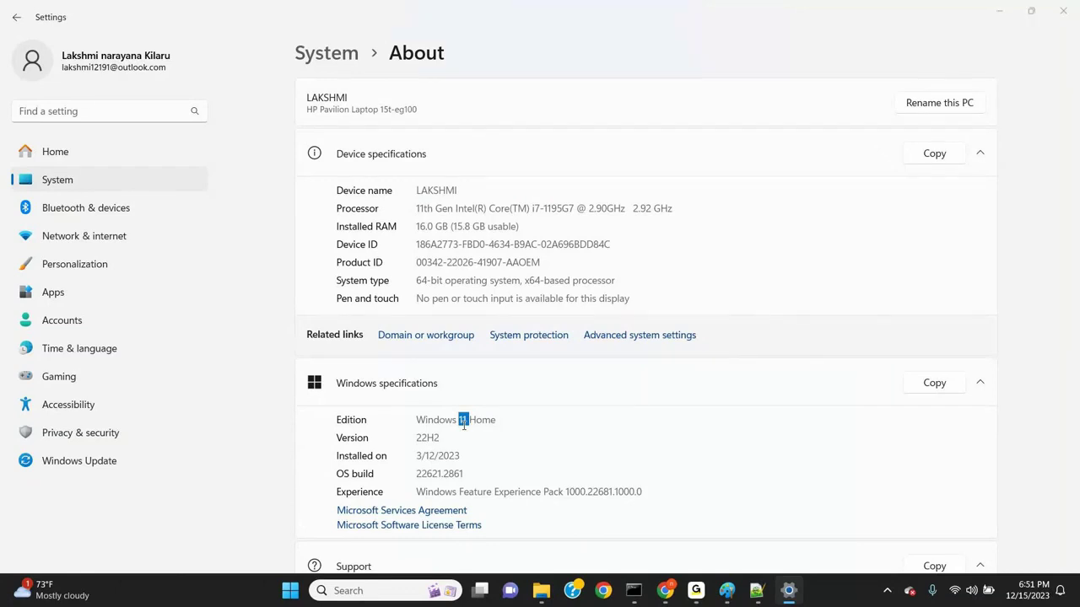
Step: Switch back to the IBM MQ 9.3 requirements report in Chrome and review the Windows 10 Enterprise entry among the supported operating systems
key(alt+Tab)
key(alt+Tab)
key(alt+Tab)
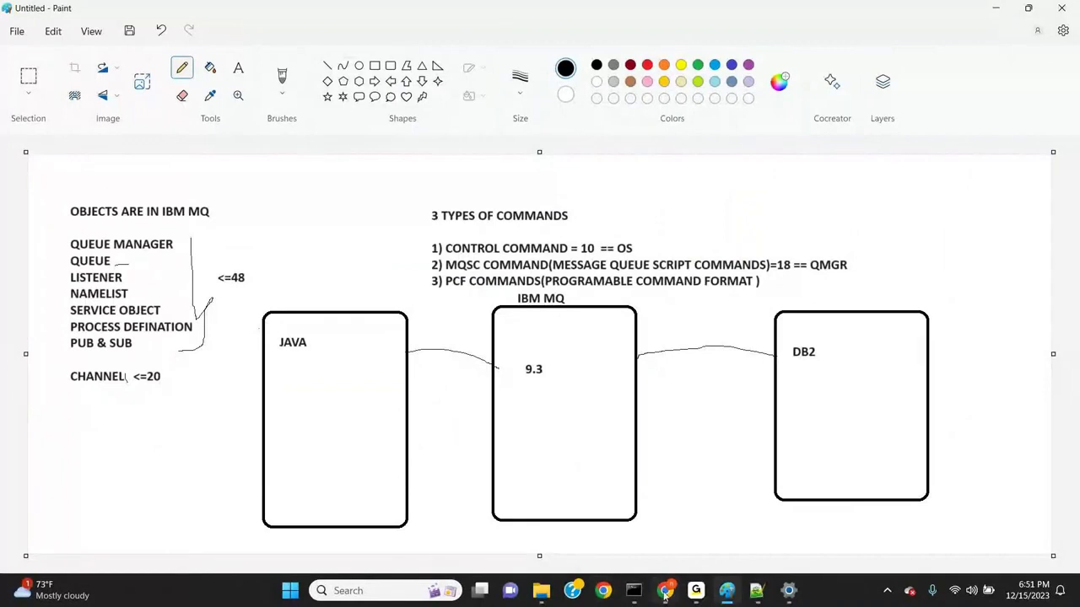
mouse_move(664, 590)
click(674, 552)
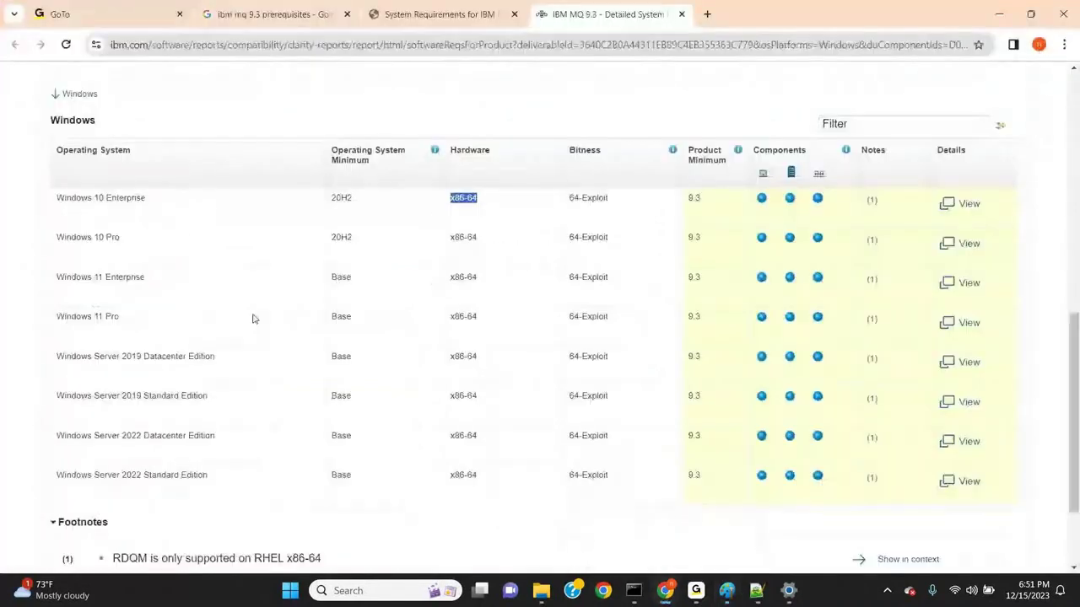
double_click(101, 196)
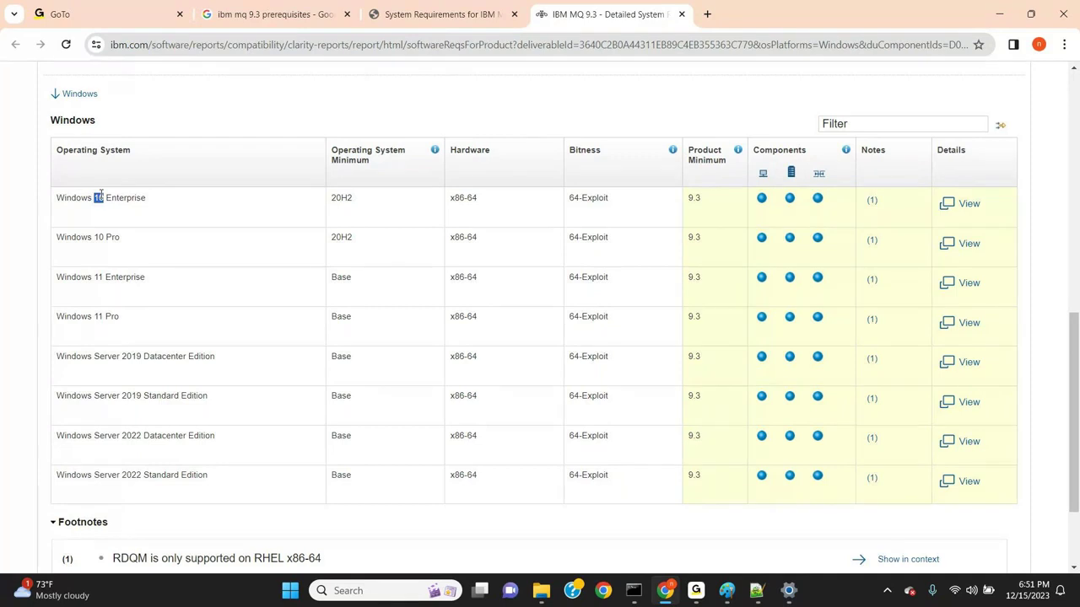
Step: Show the Hypervisors section of the IBM MQ 9.3 report and look over the report filters
drag(1072, 354, 1064, 302)
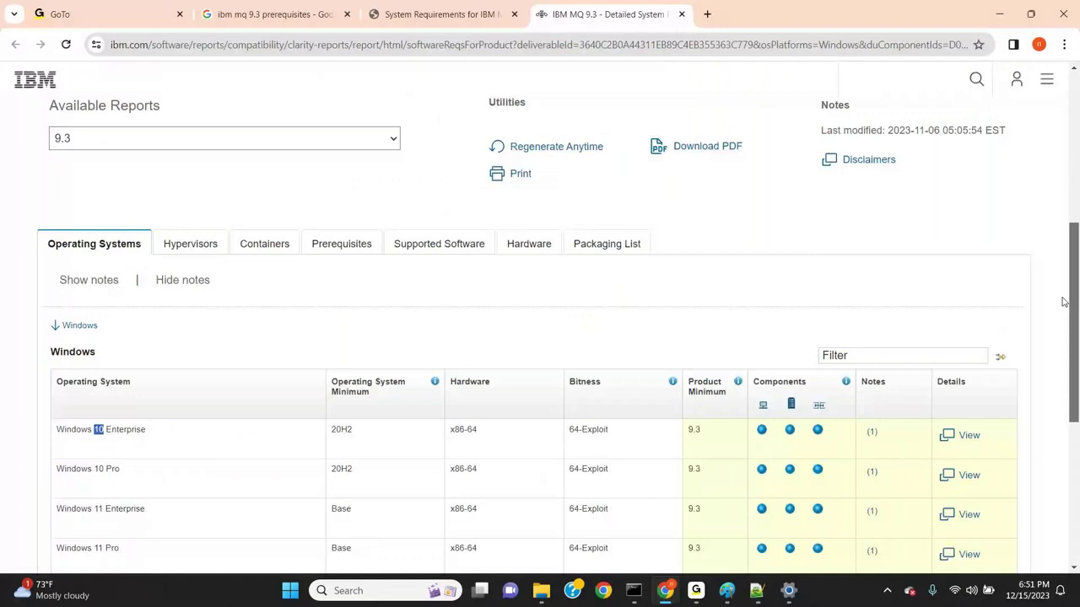
click(193, 243)
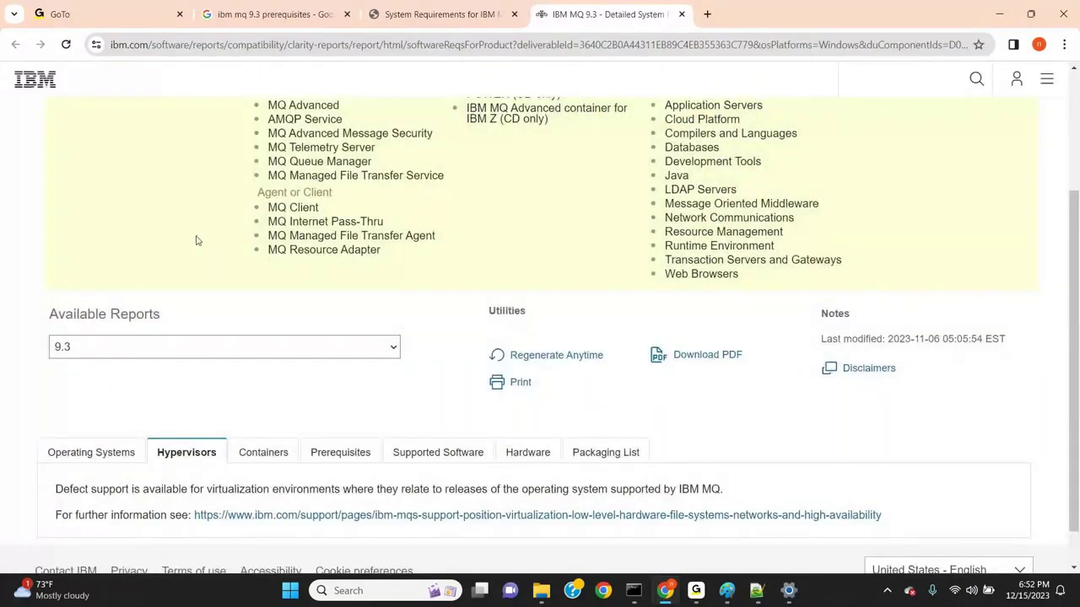
scroll(196, 241, up, 2)
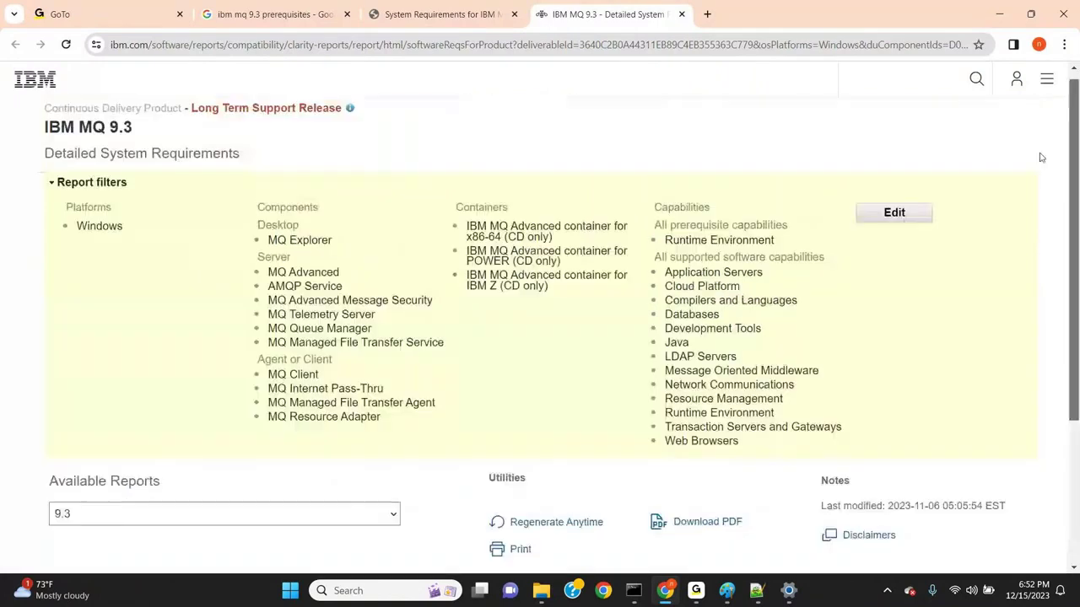
scroll(1024, 233, down, 3)
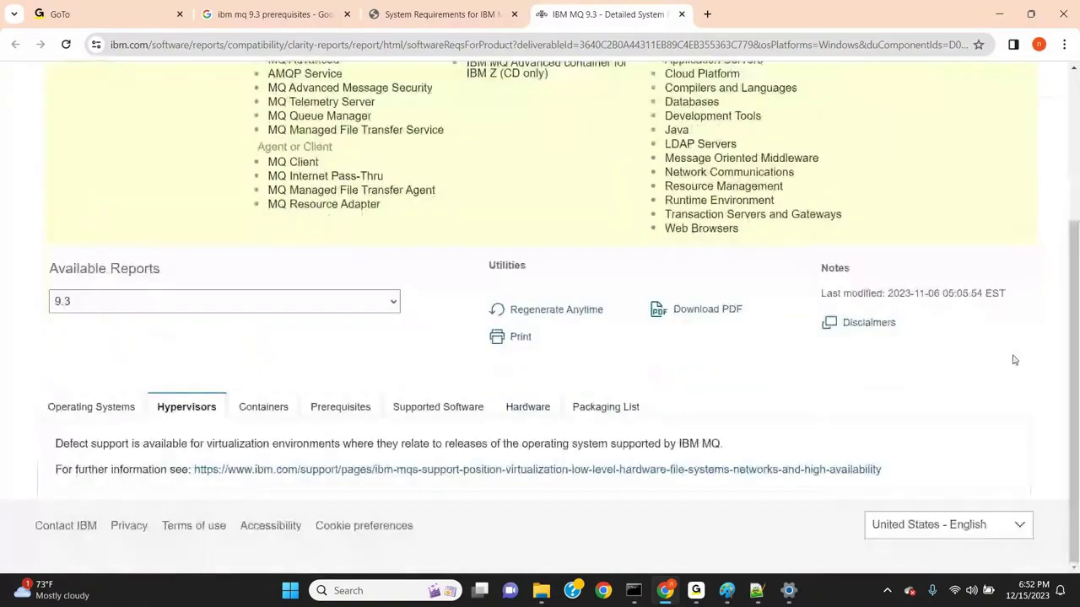
Step: Show the Prerequisites section of the report and examine the Windows PowerShell entry under Runtime Environment
click(346, 408)
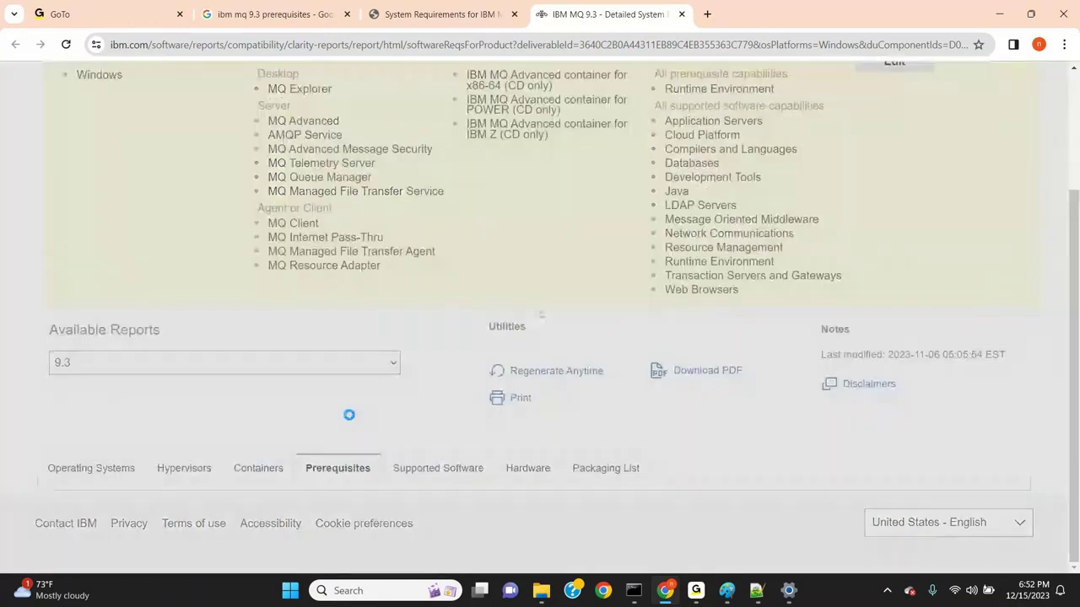
scroll(617, 382, down, 1)
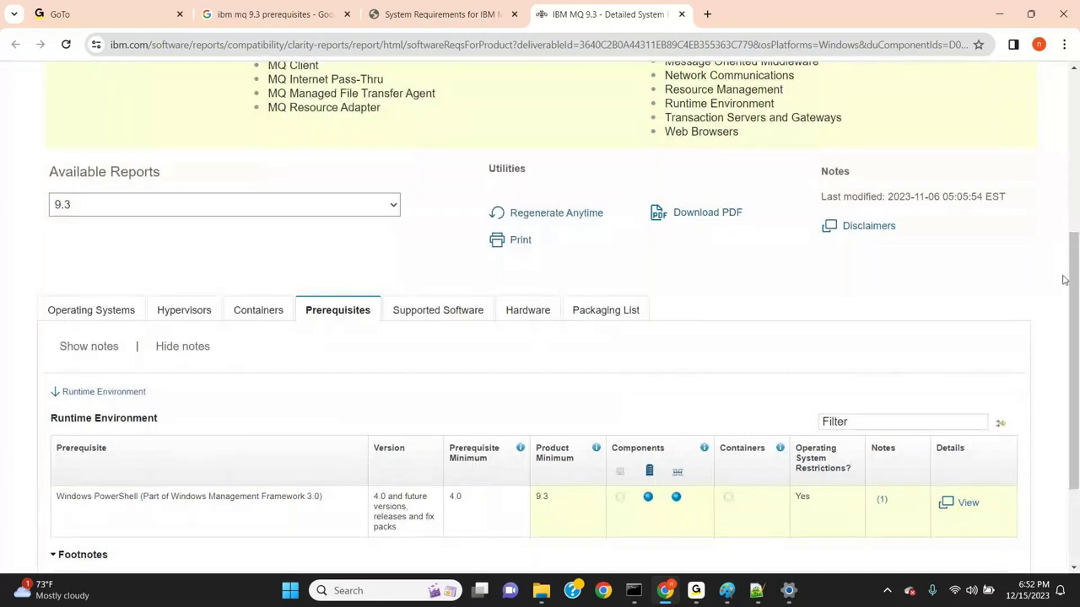
scroll(1075, 336, down, 1)
scroll(1076, 336, down, 1)
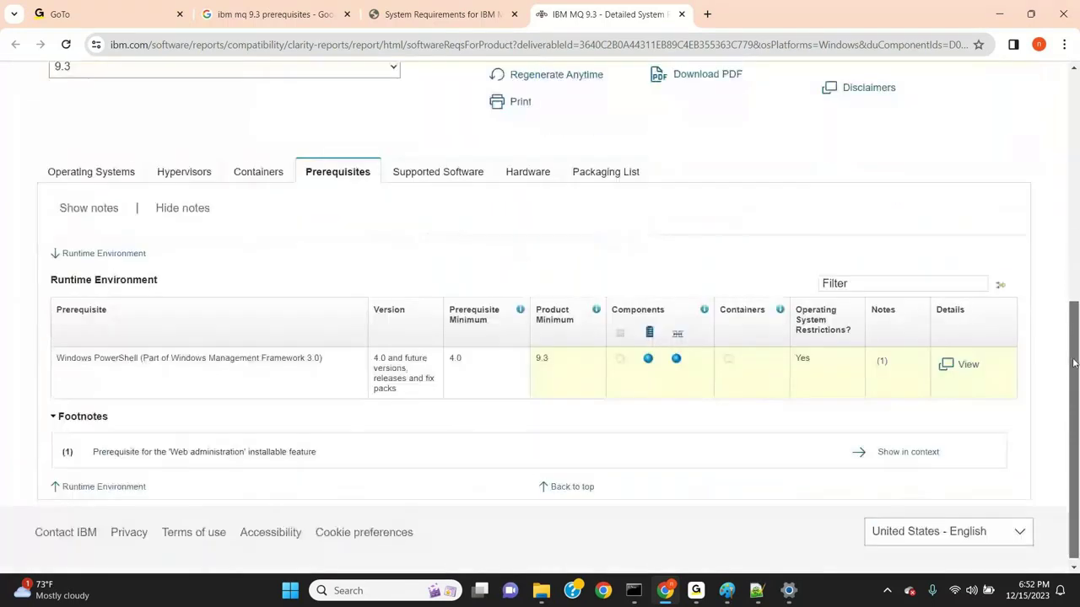
double_click(189, 354)
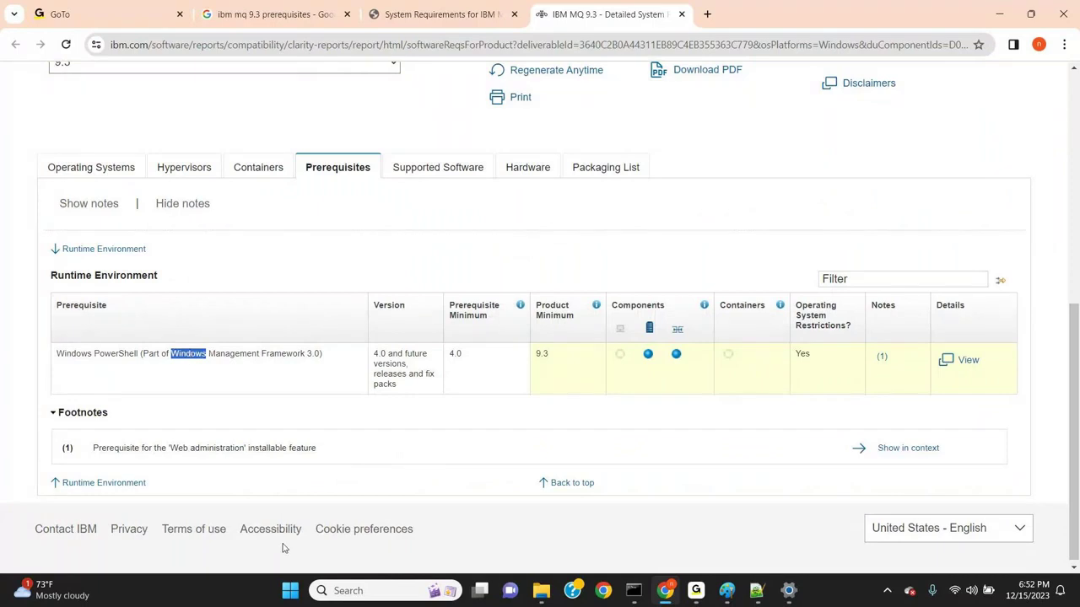
Step: Find PowerShell through Windows search and launch Windows PowerShell ISE
click(359, 592)
text(PO)
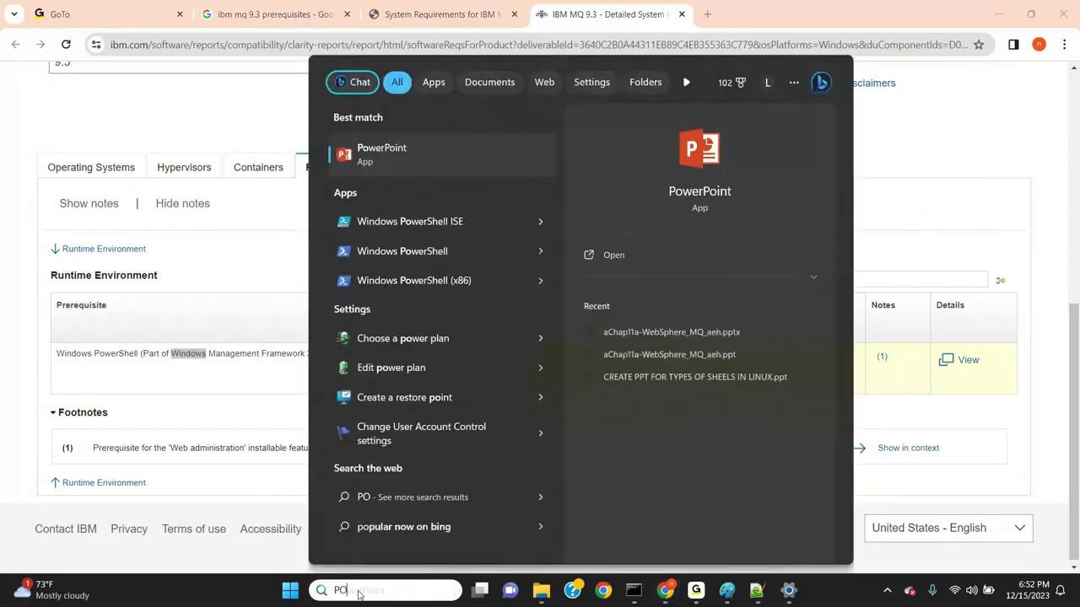
click(455, 223)
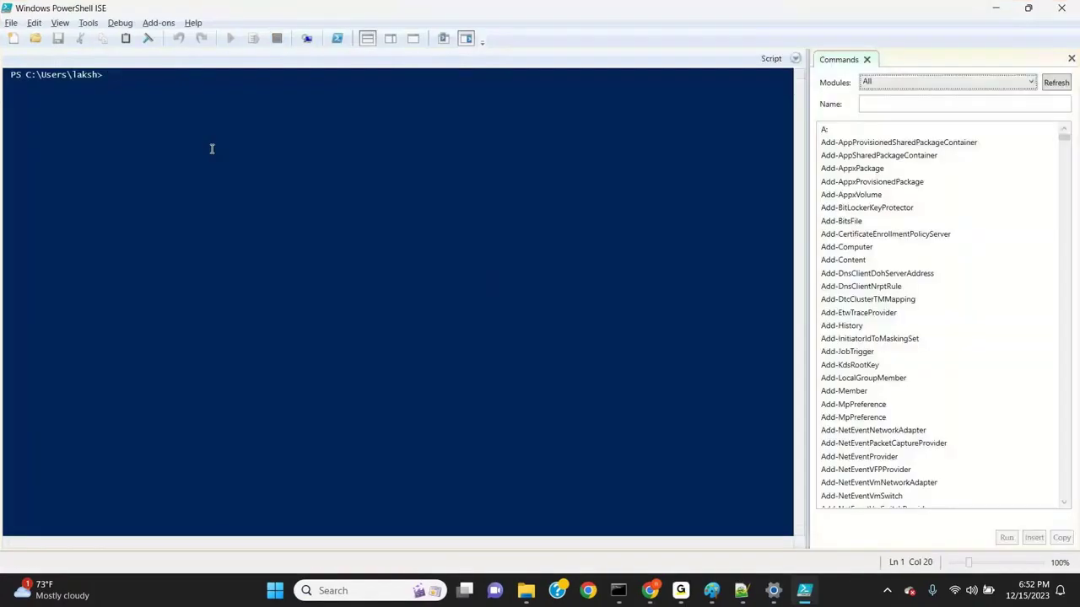
Step: Return to the requirements report in Chrome and review the PowerShell prerequisite's name and its product minimum
key(alt+Tab)
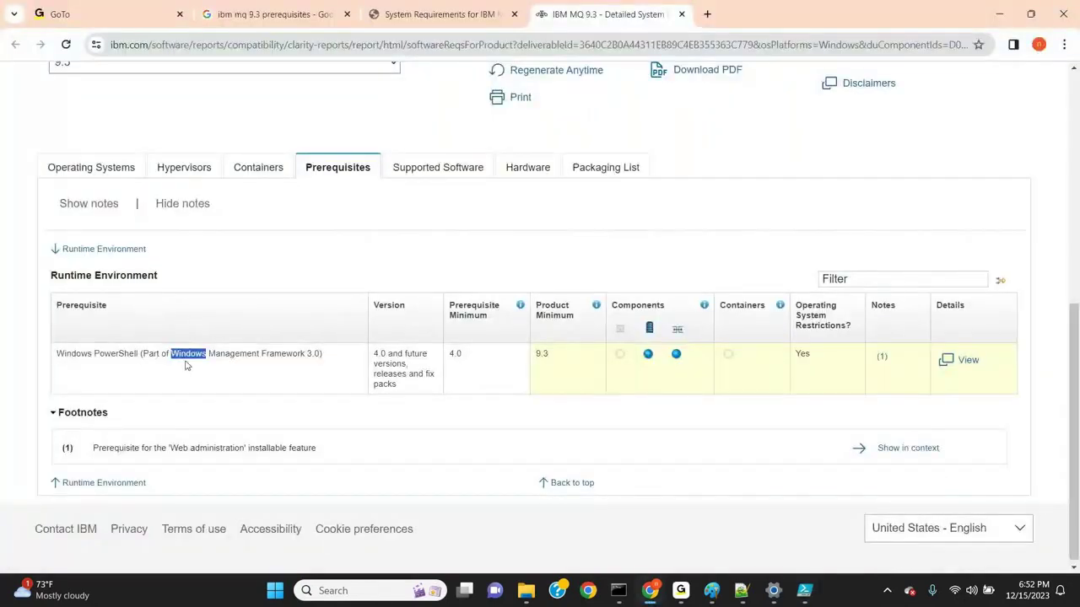
triple_click(114, 354)
click(543, 355)
double_click(543, 355)
click(543, 355)
drag(1074, 318, 1075, 397)
Step: Show the Supported Software section of the report and jump to its Databases list
scroll(440, 378, up, 3)
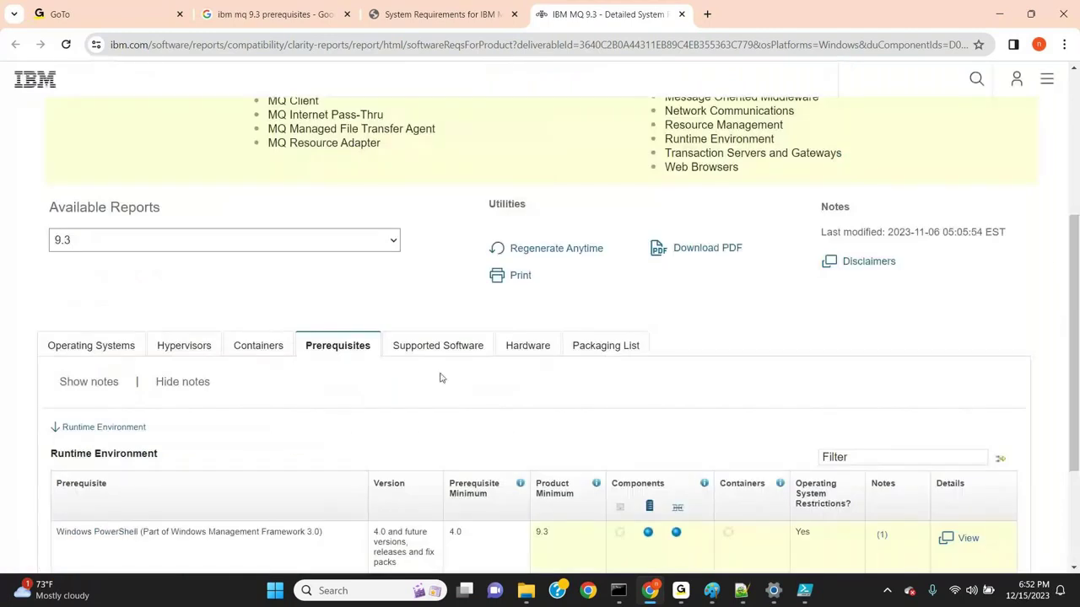
click(456, 347)
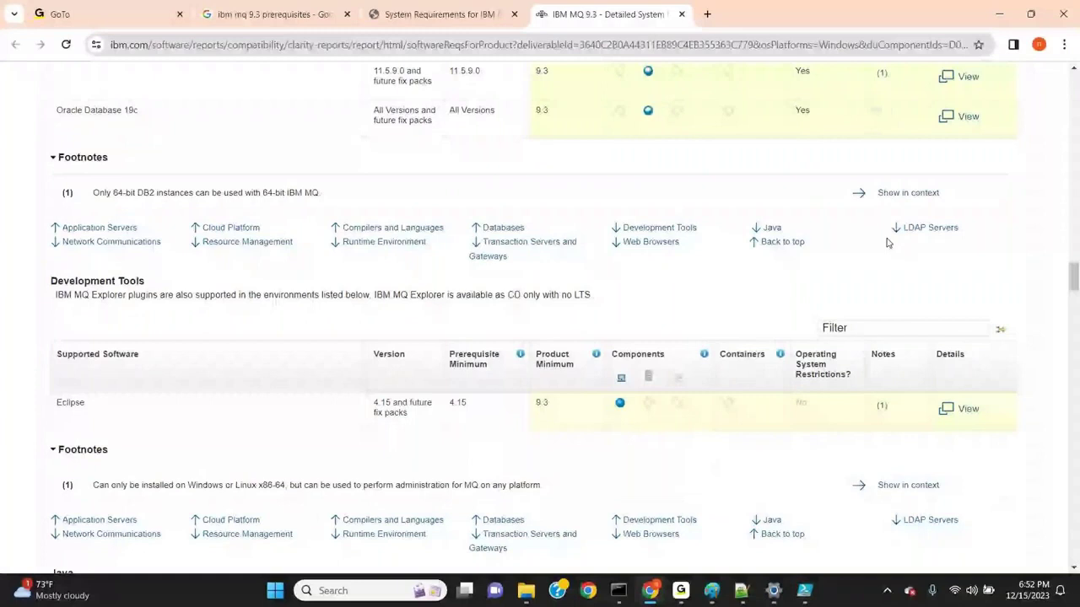
drag(1074, 283, 1074, 300)
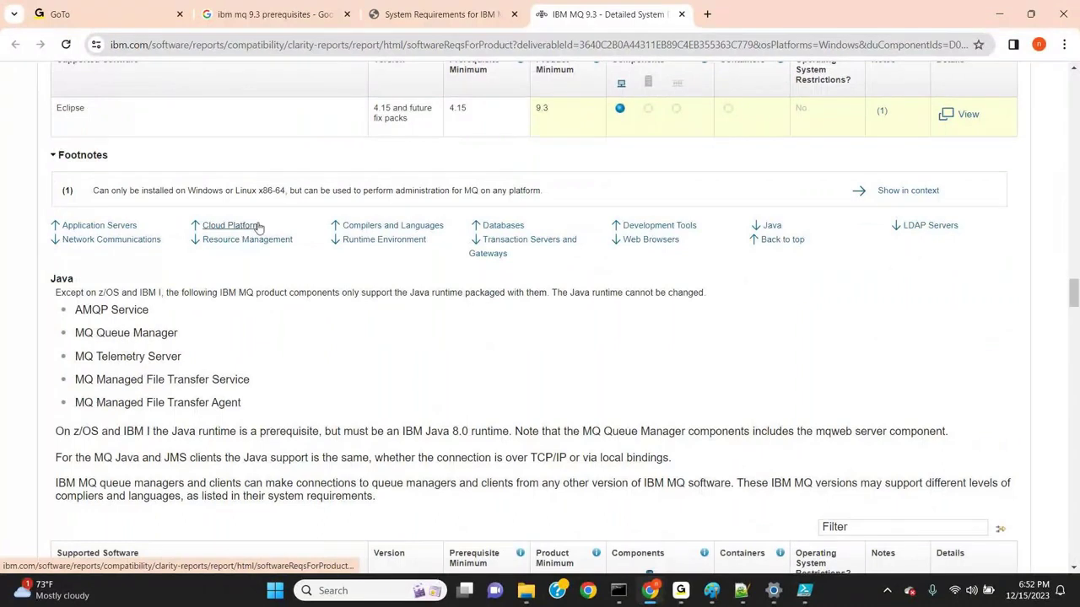
click(488, 228)
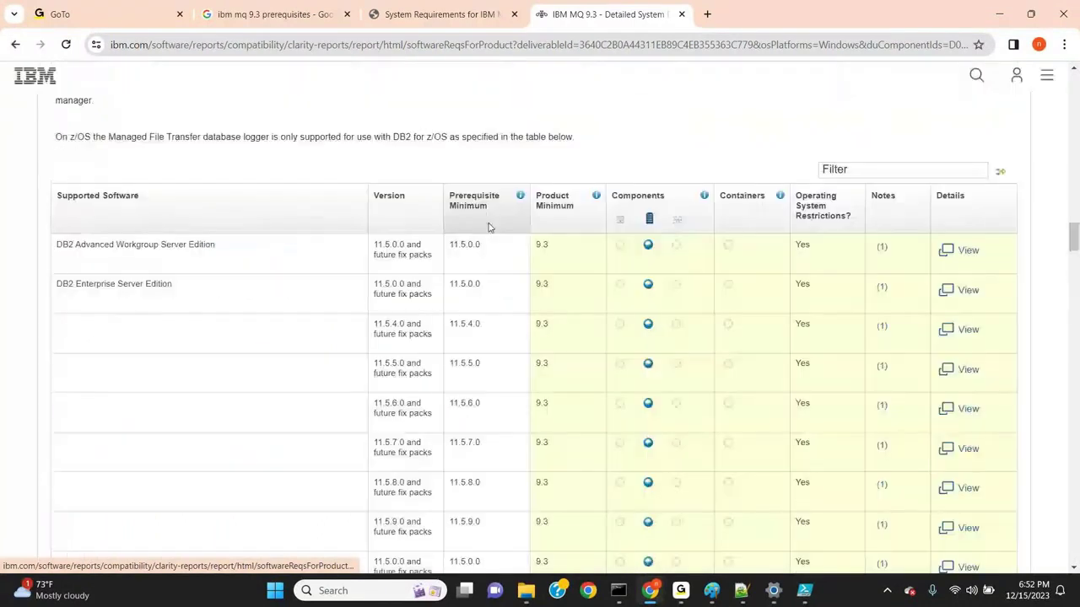
Step: Examine the supported versions of the DB2 editions, the Oracle Database 19c entry and the footnote on DB2 instances
double_click(388, 243)
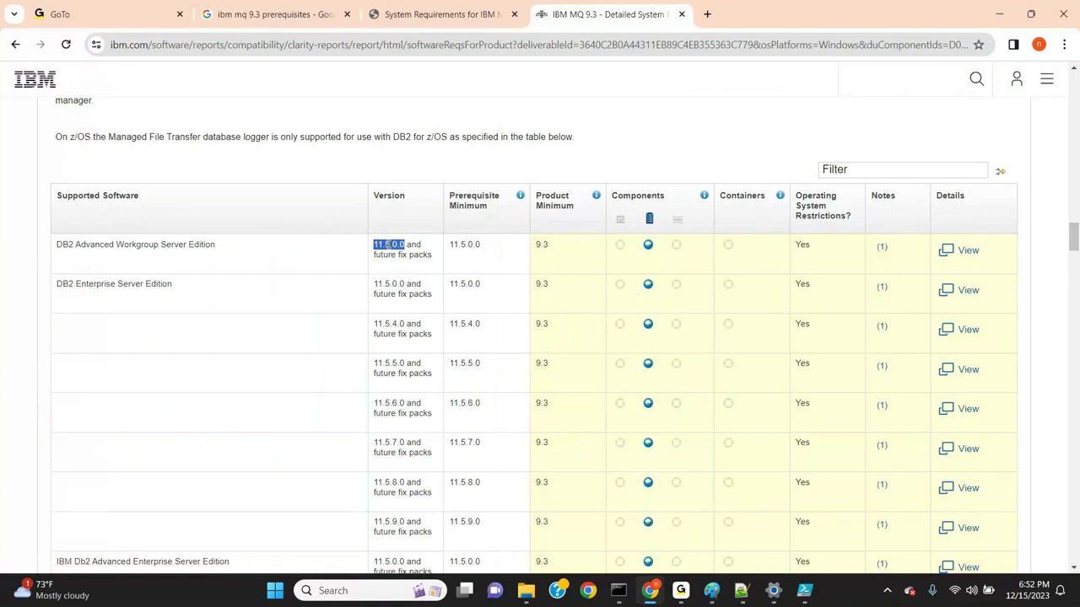
triple_click(88, 284)
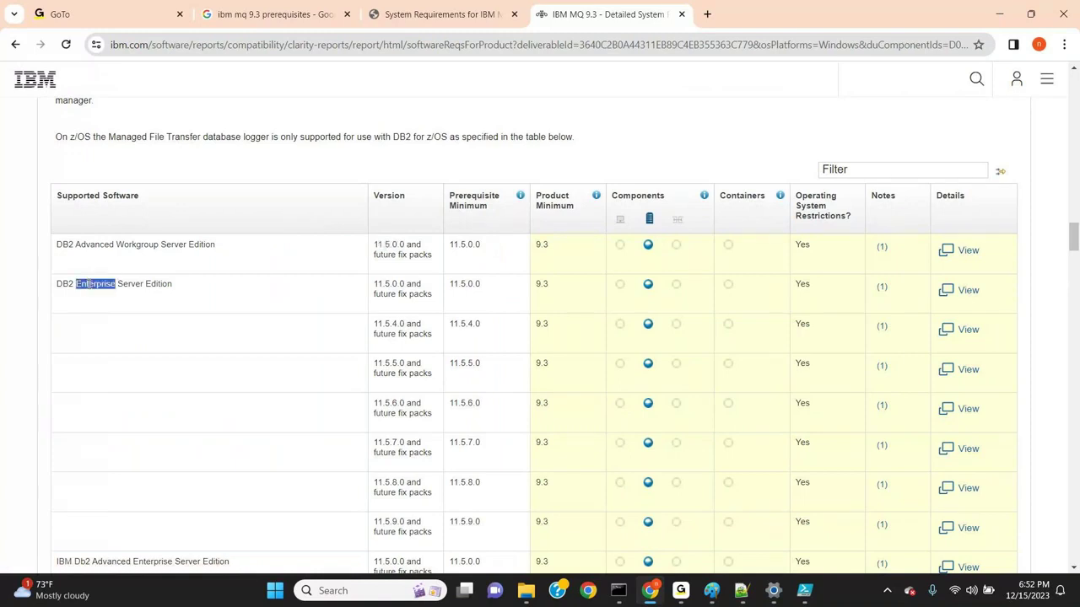
double_click(420, 293)
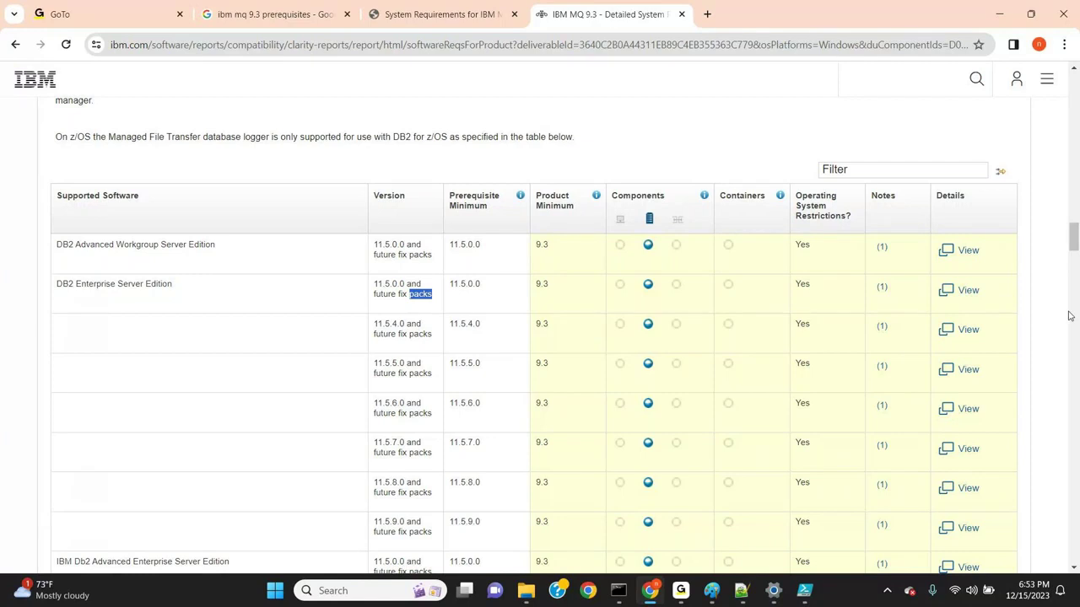
click(1074, 272)
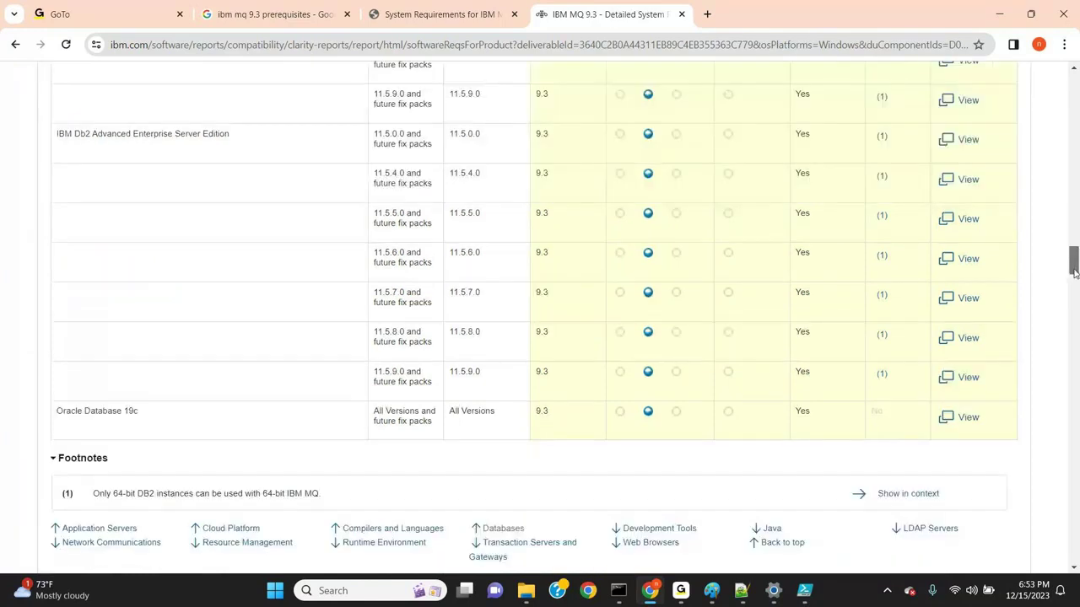
scroll(1073, 272, down, 1)
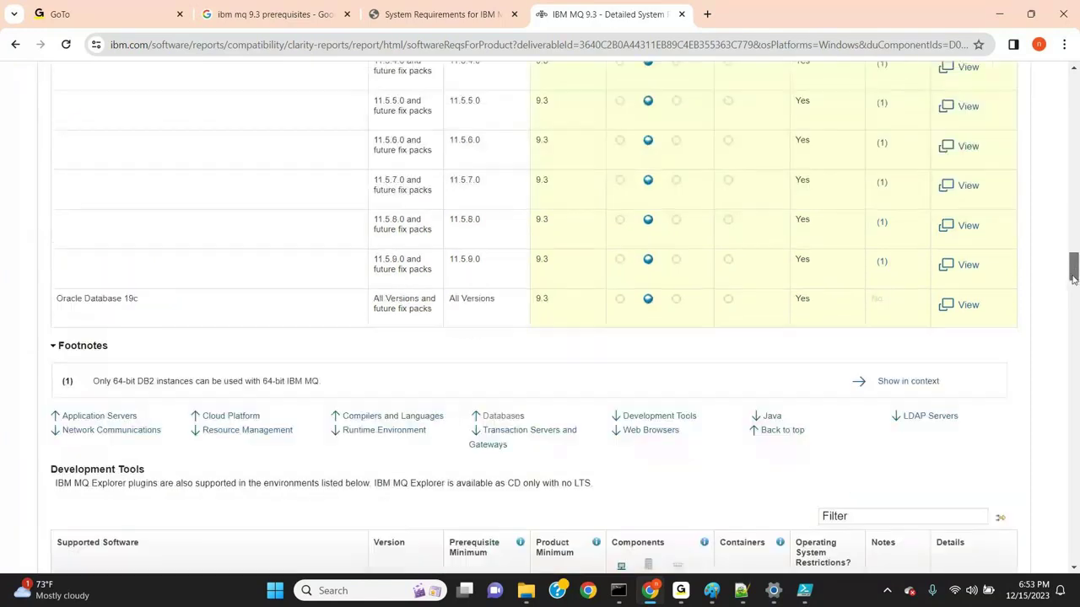
triple_click(127, 300)
triple_click(154, 379)
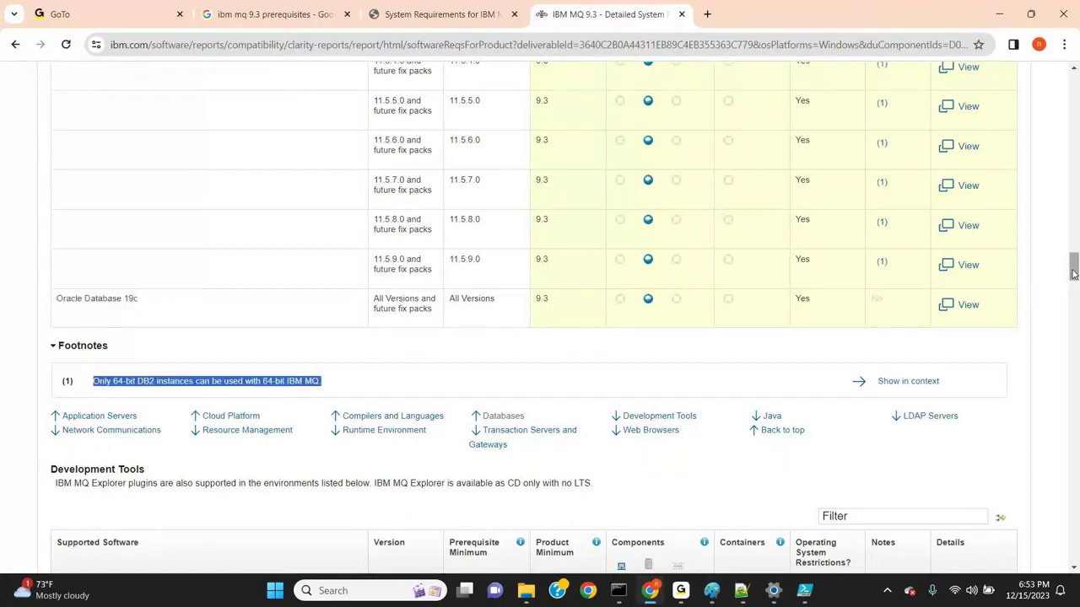
Step: Review the Adoptium OpenJDK entry in the supported Java list and go back to the start of the Supported Software section
drag(1073, 273, 1072, 317)
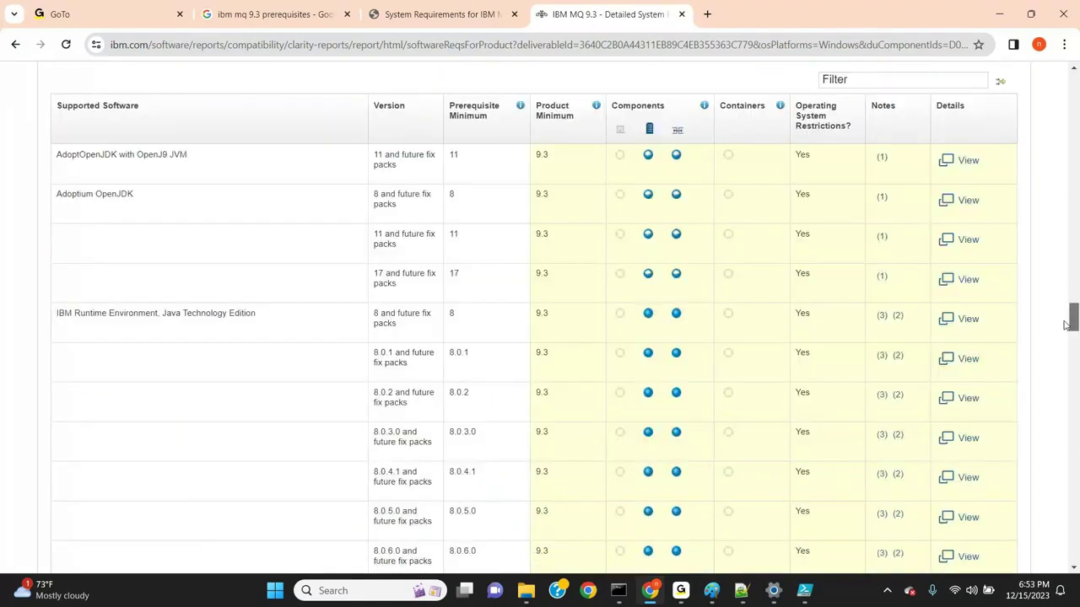
triple_click(133, 196)
drag(1073, 308, 1041, 111)
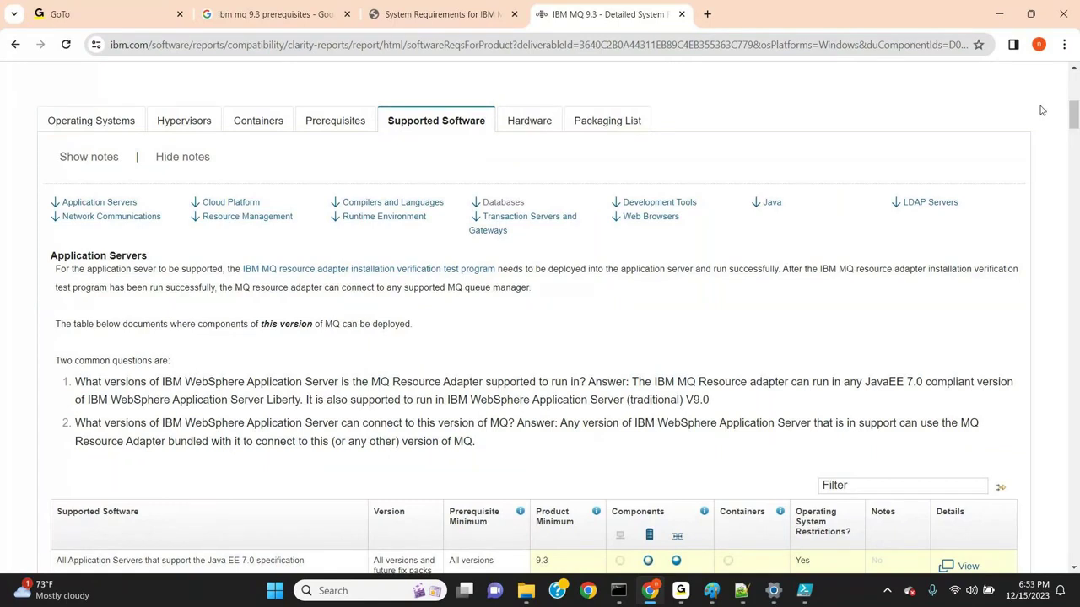
Step: Review the Hardware section of the requirements report
click(527, 119)
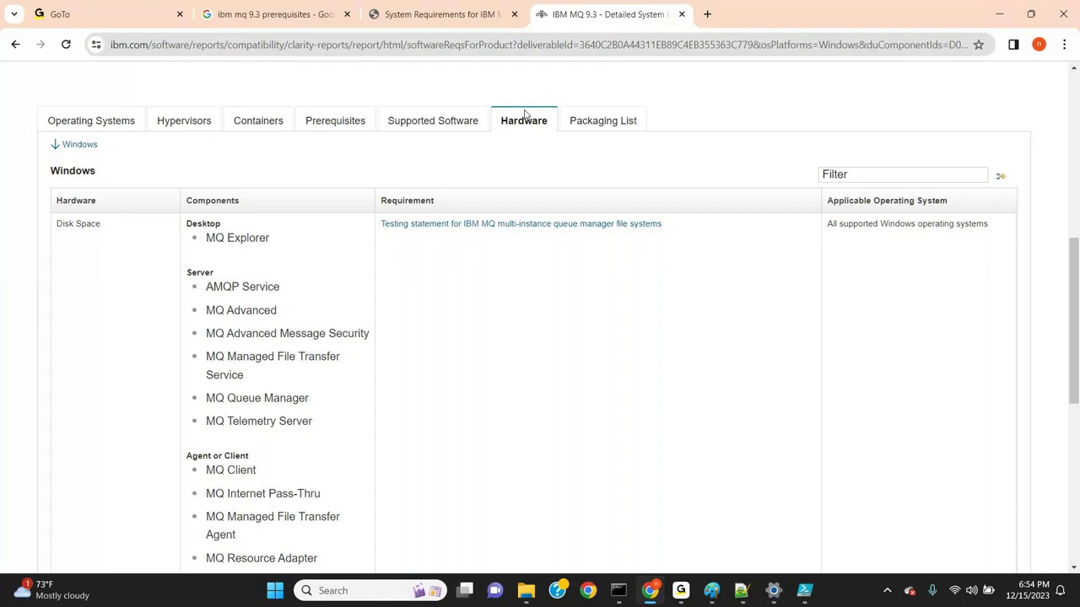
Step: Switch to File Explorer and open the MQSOFTWARE folder inside Downloads
click(538, 599)
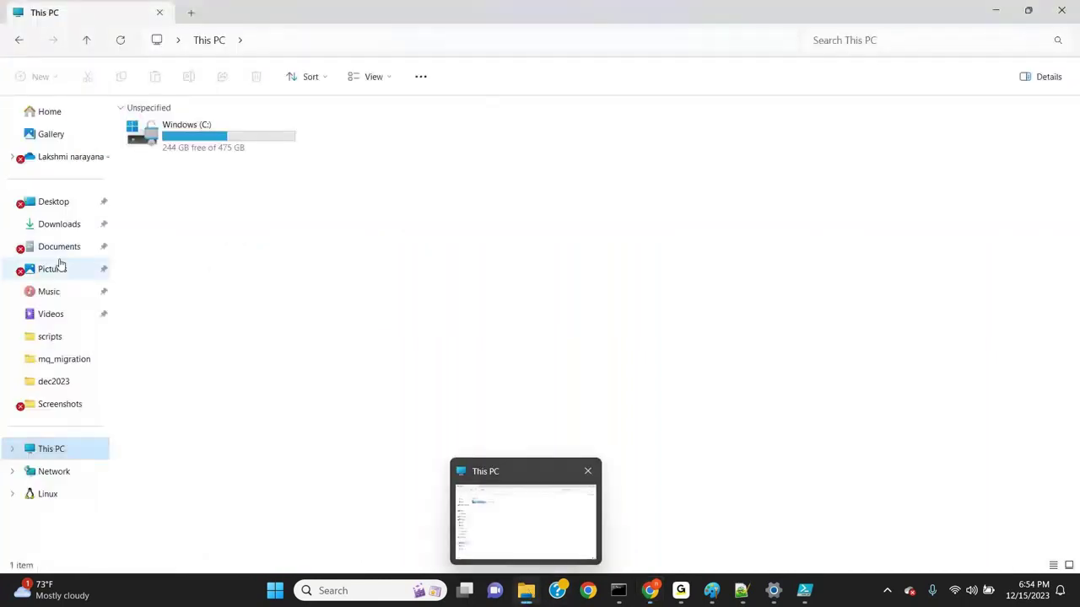
click(50, 228)
click(194, 194)
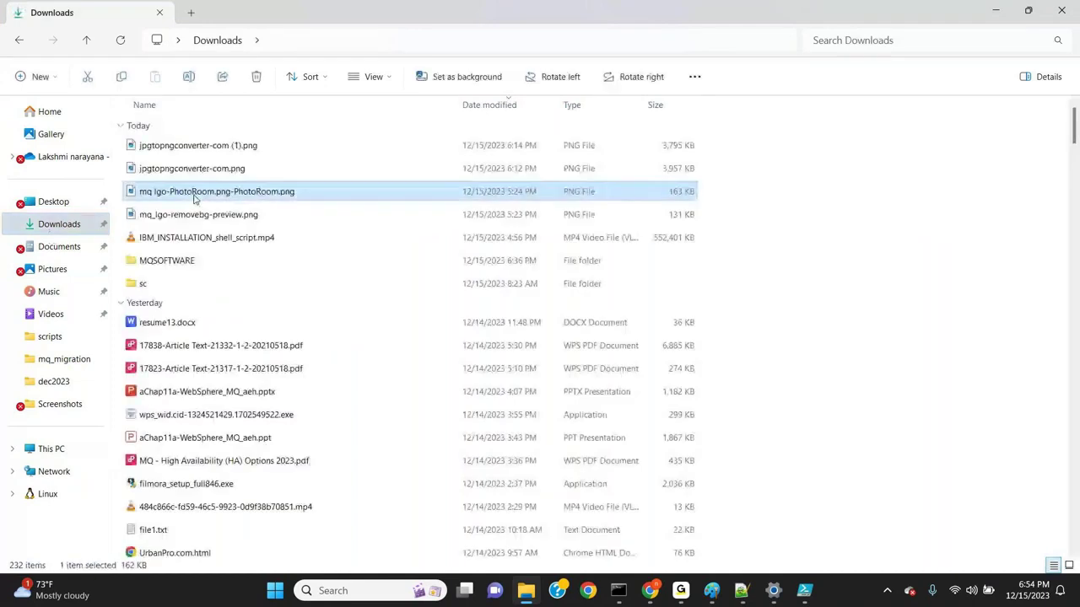
double_click(184, 260)
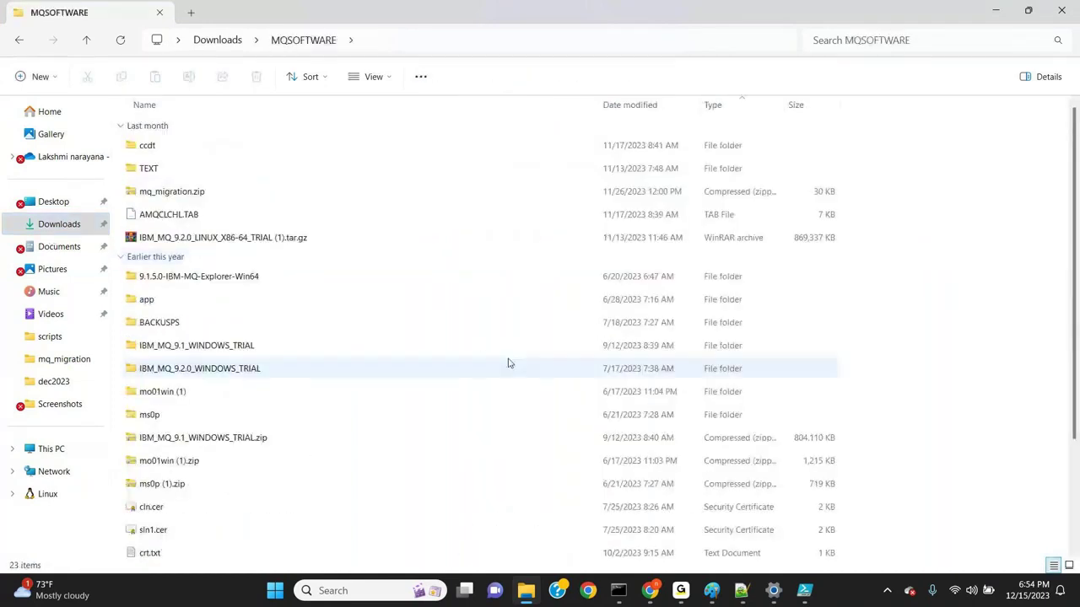
Step: Extract the archive 9.3.0.0-IBM-MQTRIAL-Win64.zip in the MQSOFTWARE folder
drag(1071, 361, 1055, 472)
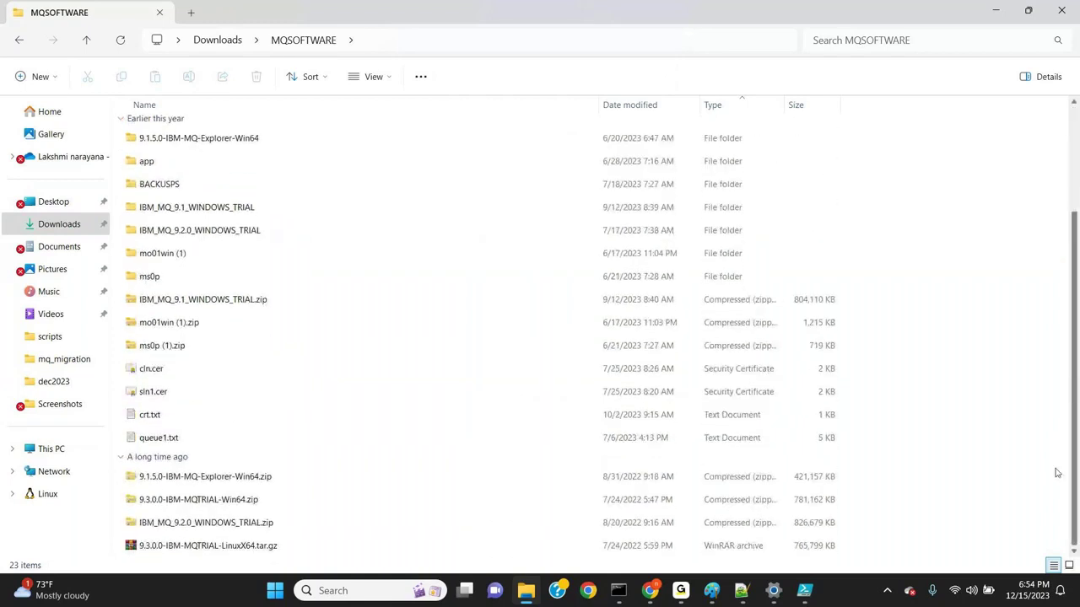
click(170, 499)
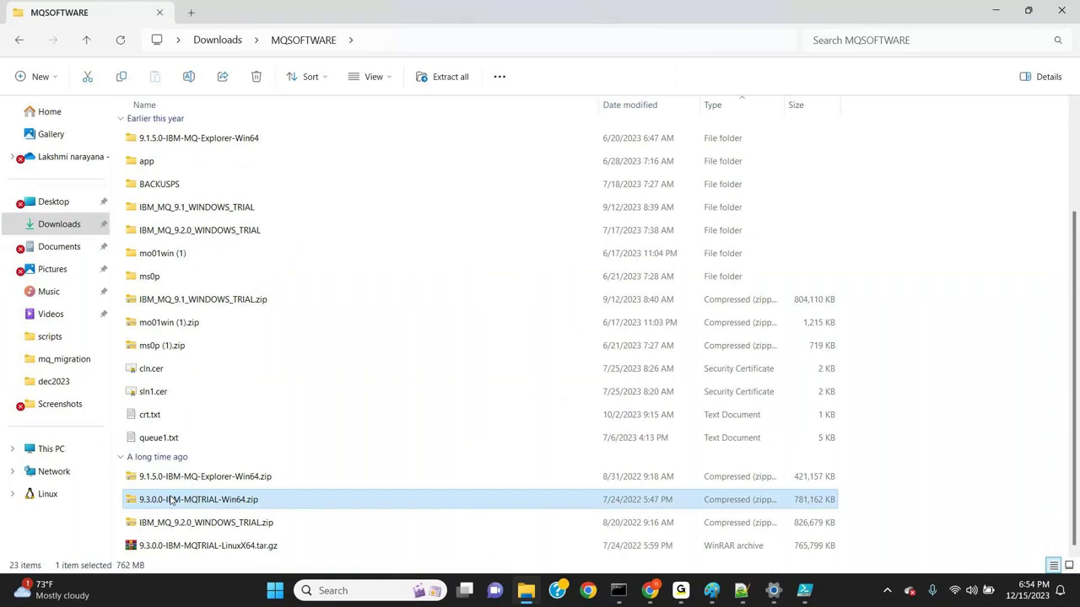
right_click(171, 500)
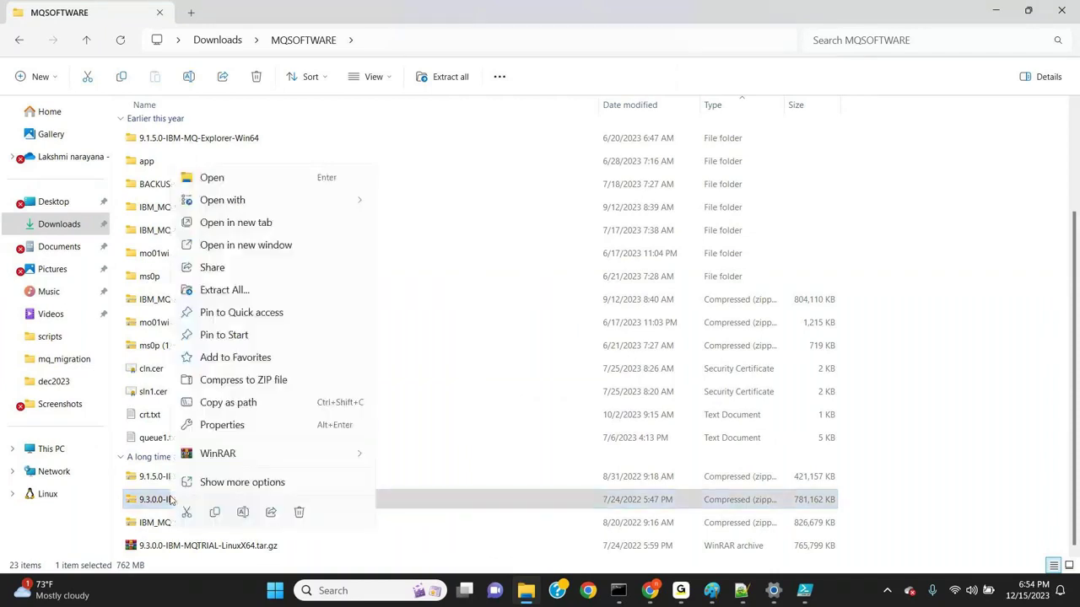
click(224, 290)
click(649, 437)
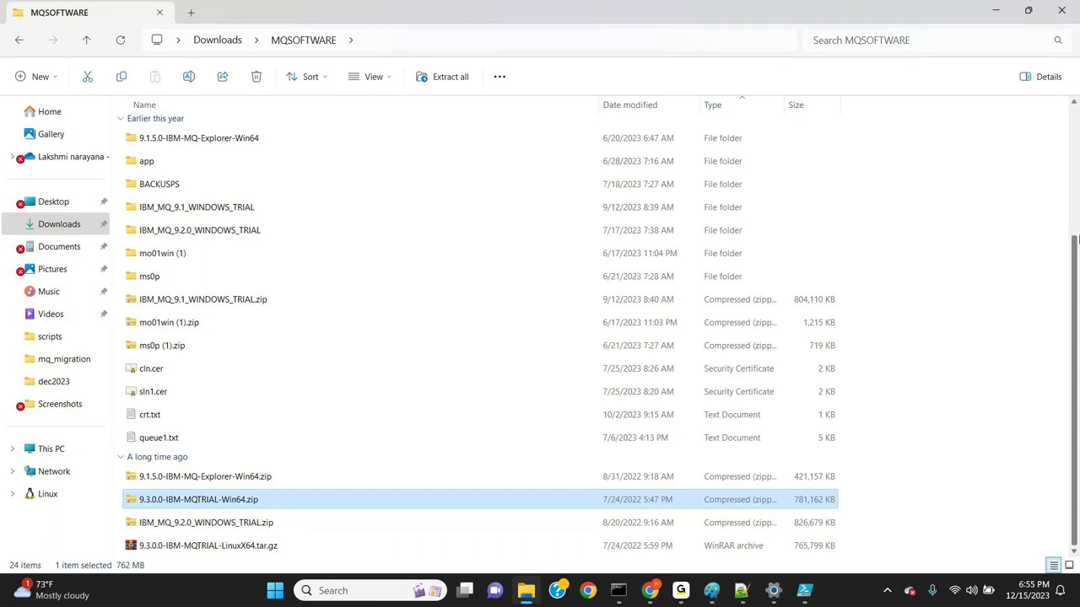
Step: Open the MQServer folder inside the extracted 9.3.0.0-IBM-MQTRIAL-Win64 folder and run Setup.exe to bring up the IBM MQ Launchpad
click(1077, 229)
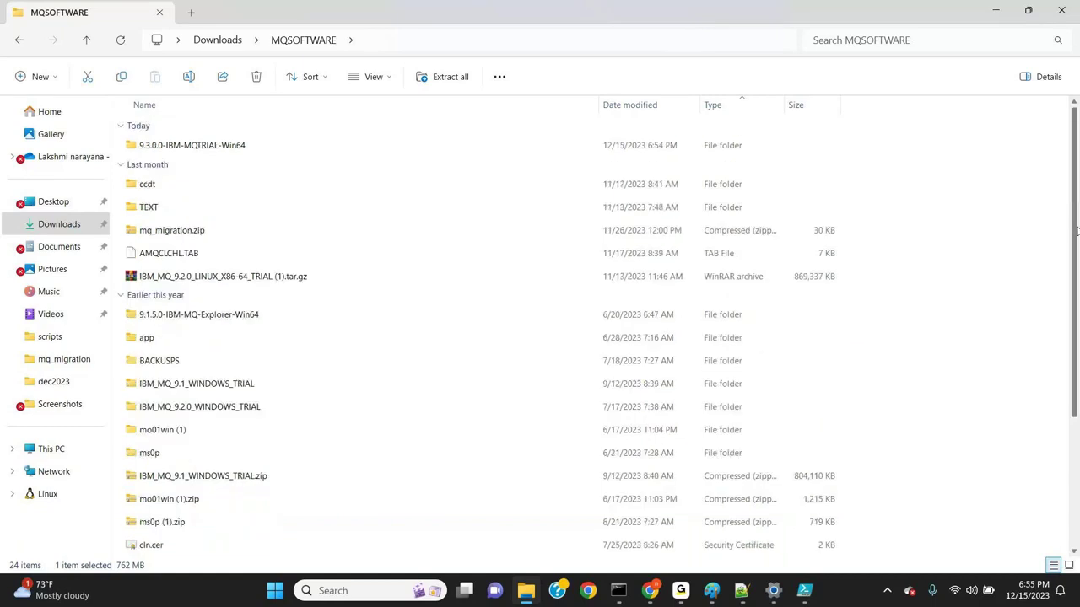
double_click(326, 147)
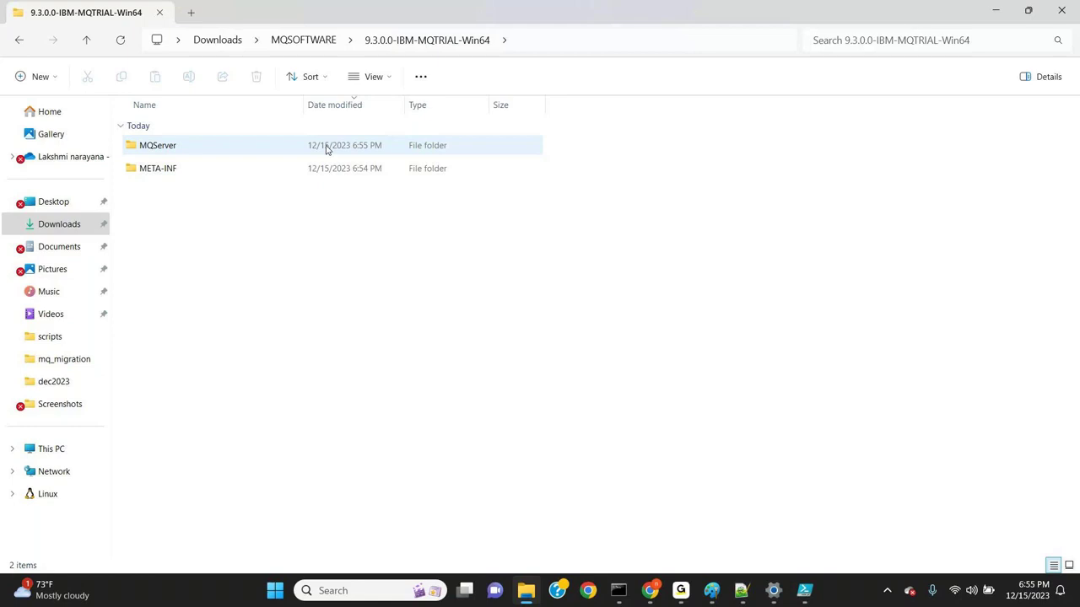
double_click(326, 147)
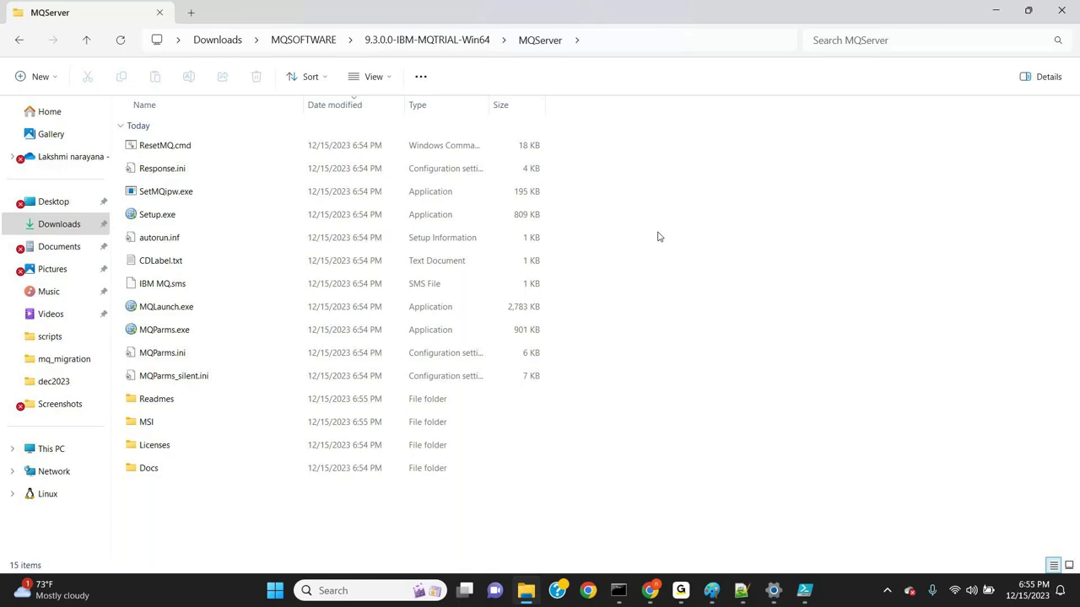
click(179, 218)
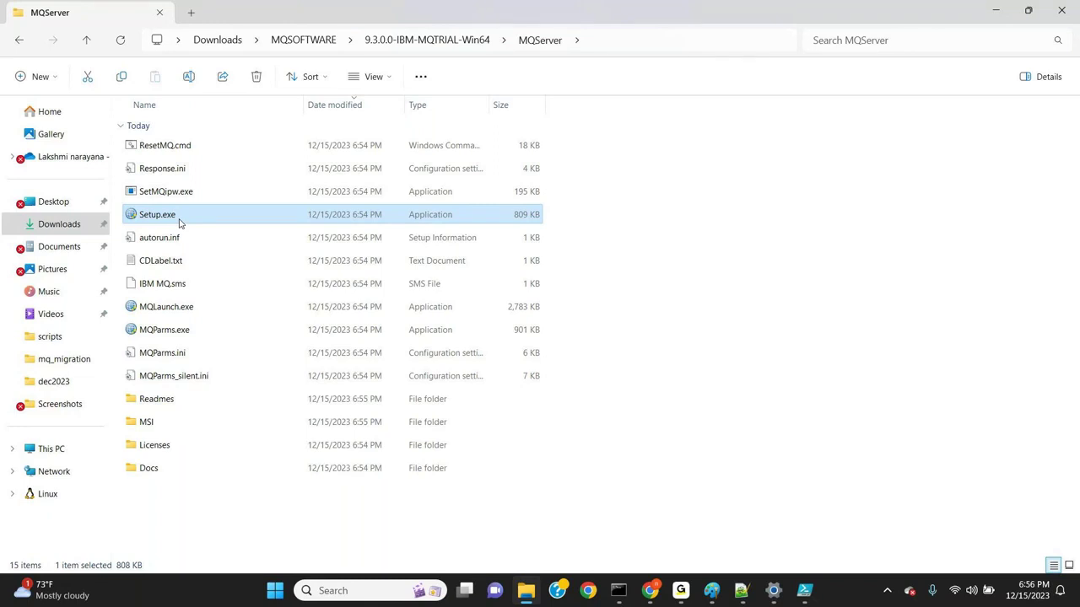
double_click(179, 222)
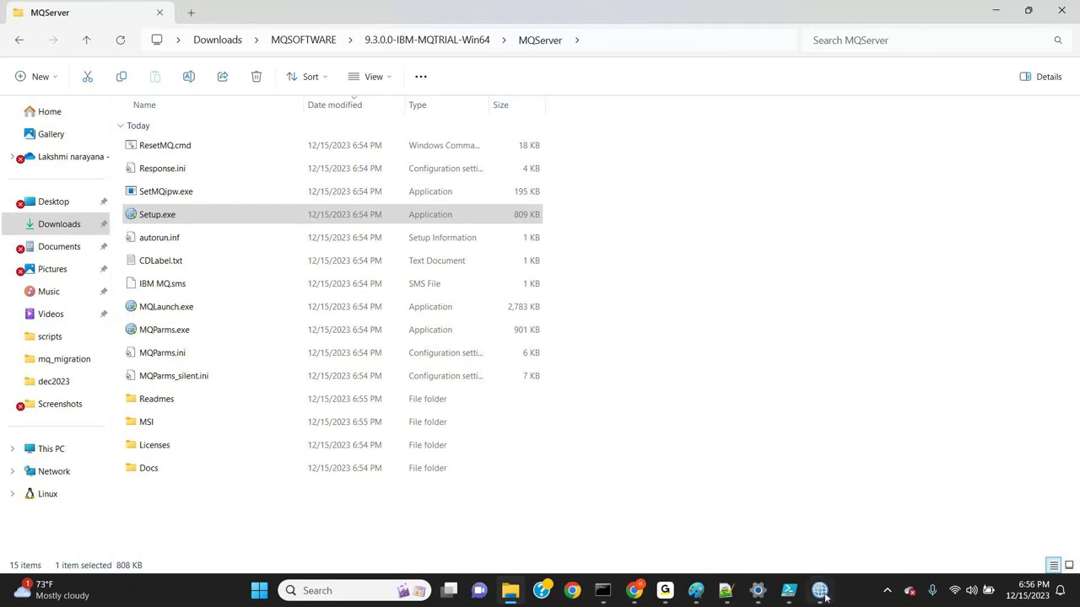
click(825, 544)
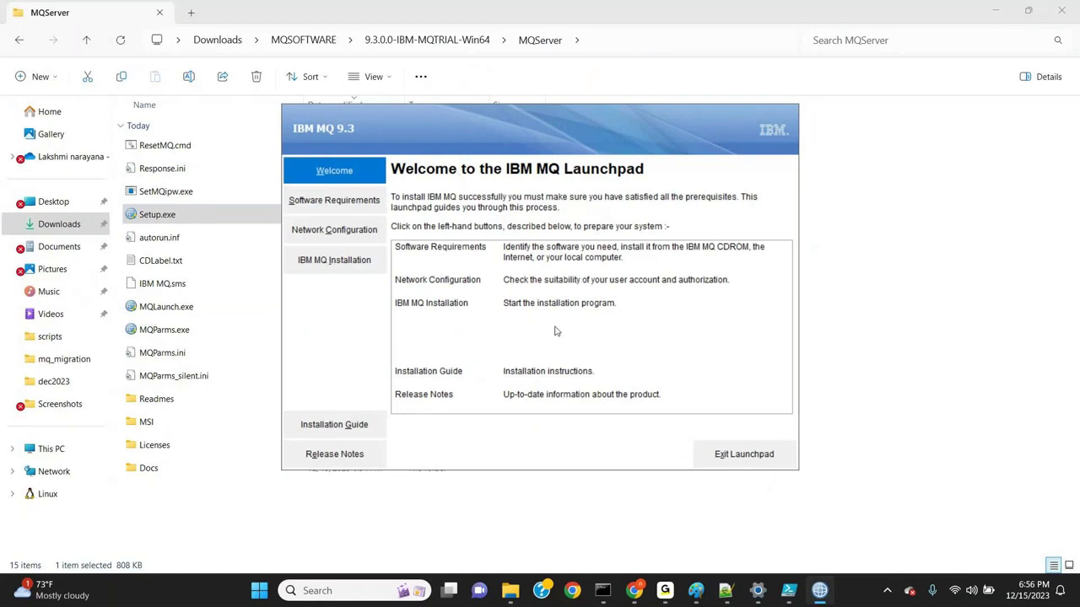
Step: Check the launchpad's Software Requirements and Network Configuration pages and go on to the IBM MQ Installation page
click(349, 204)
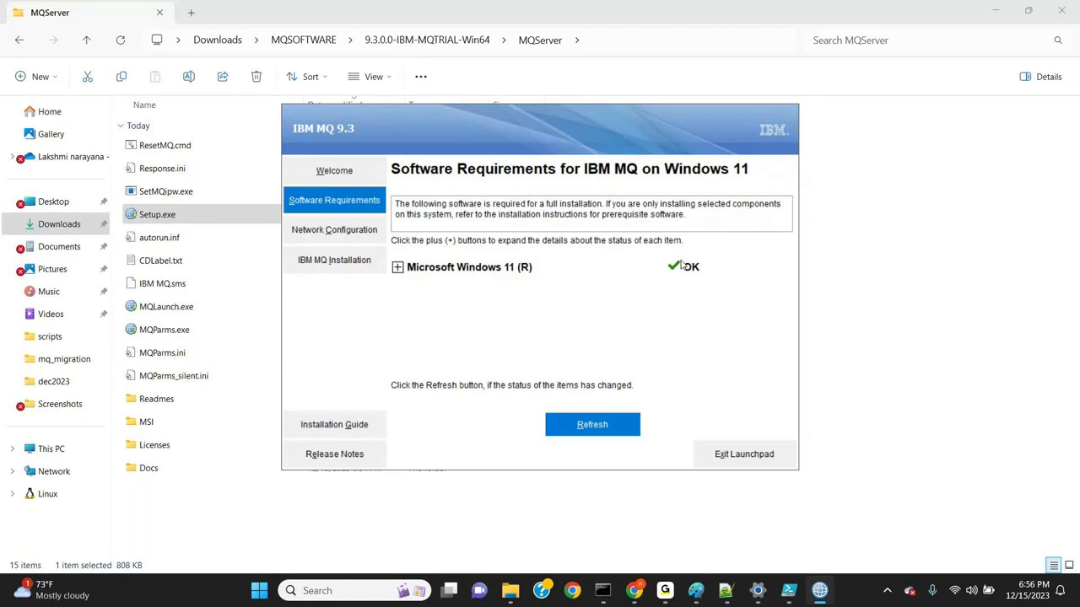
click(337, 239)
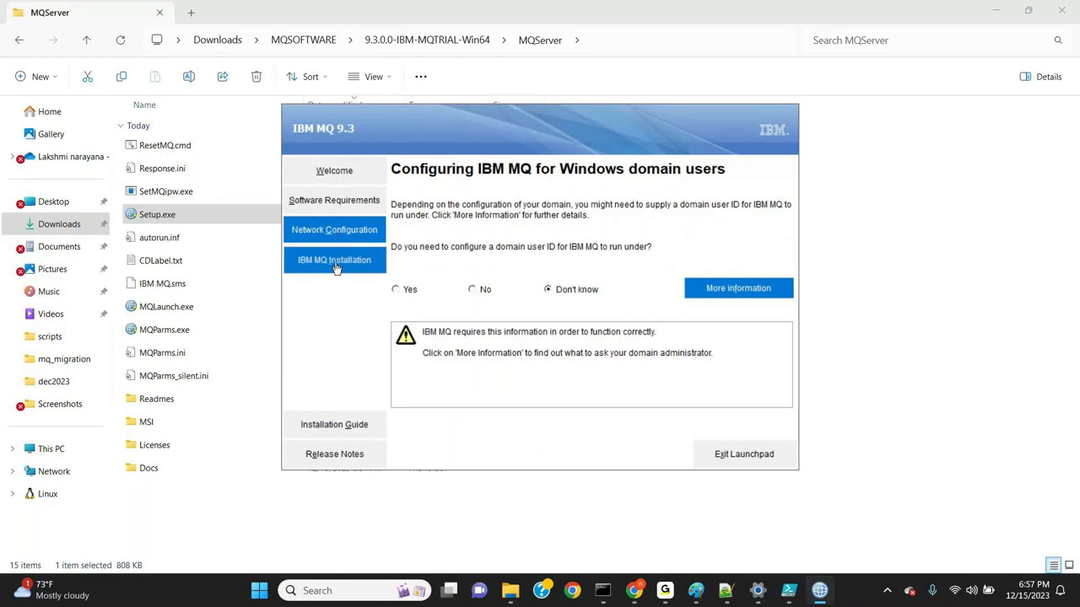
click(336, 264)
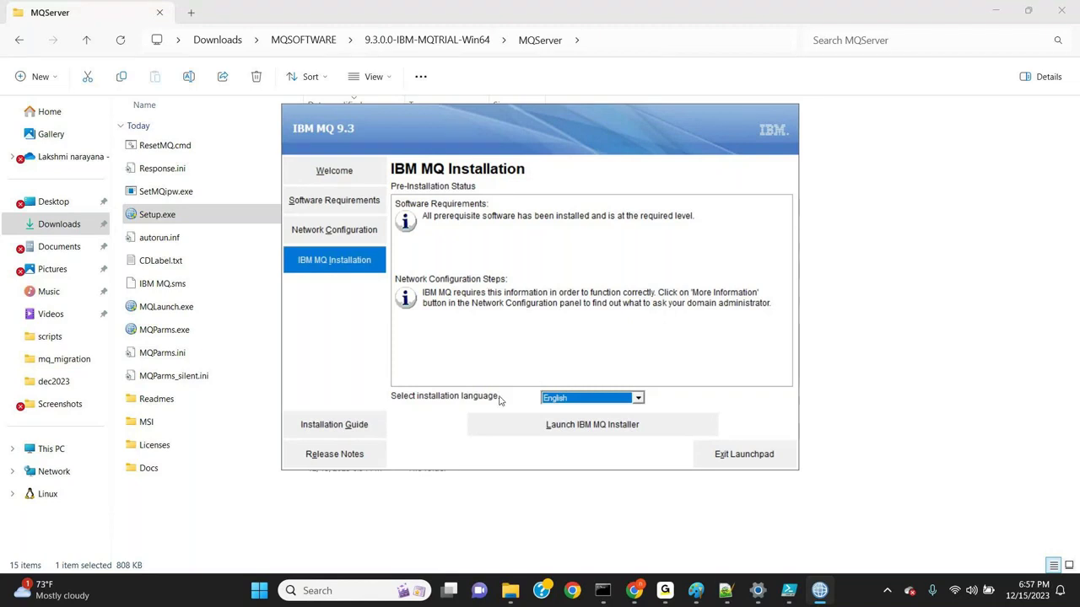
Step: Look through the available installation languages and leave the list without changing the selection
click(576, 397)
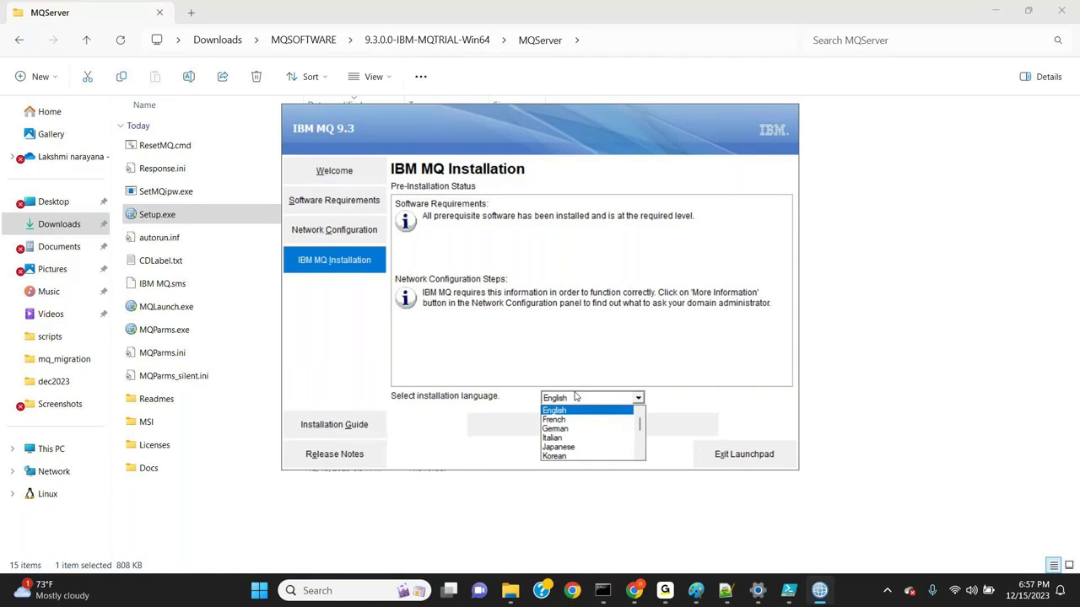
key(Down)
key(Down)
key(Down)
key(Down)
key(Down)
key(Down)
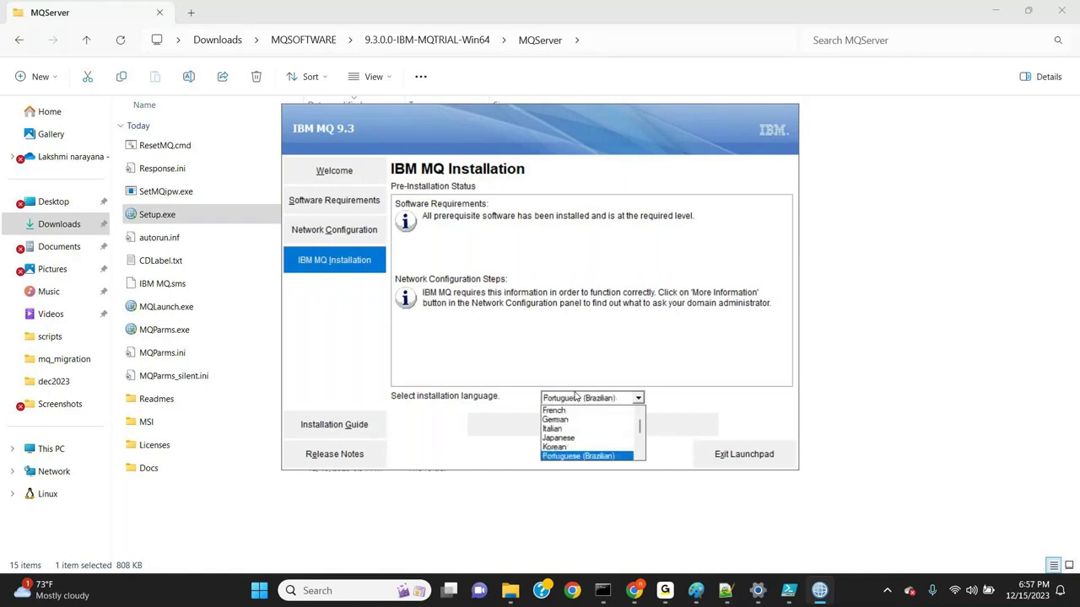
key(Down)
key(Down)
key(Down)
key(Down)
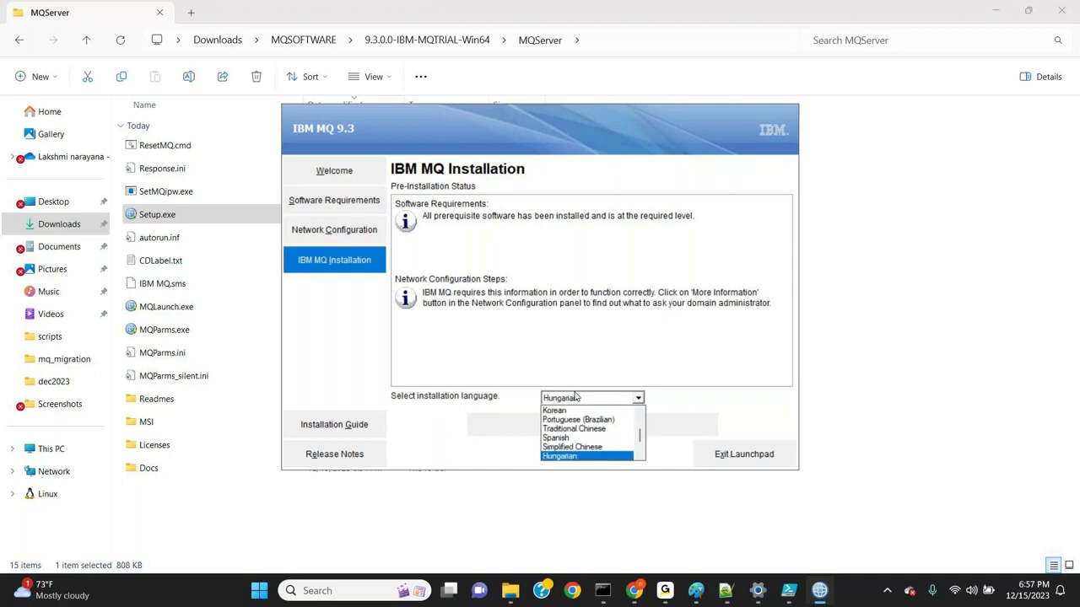
key(Down)
key(Down)
key(Down)
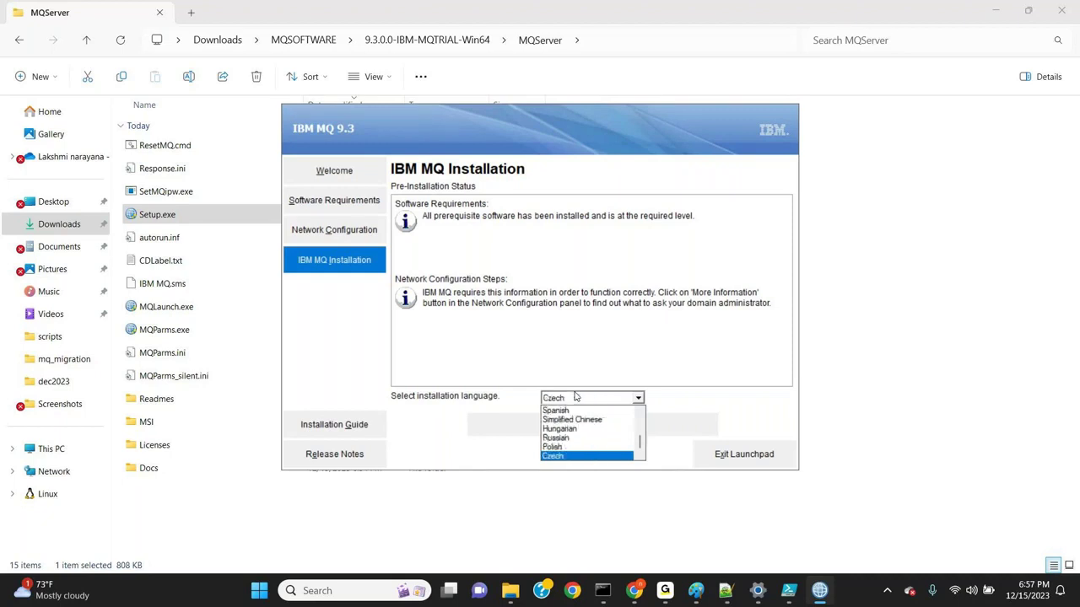
key(Up)
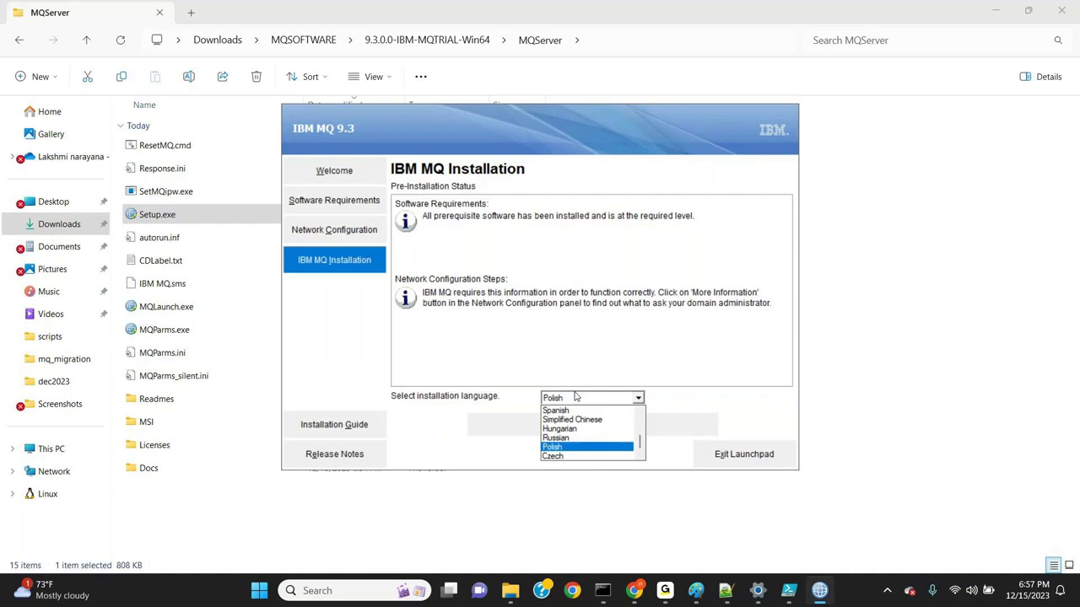
key(Escape)
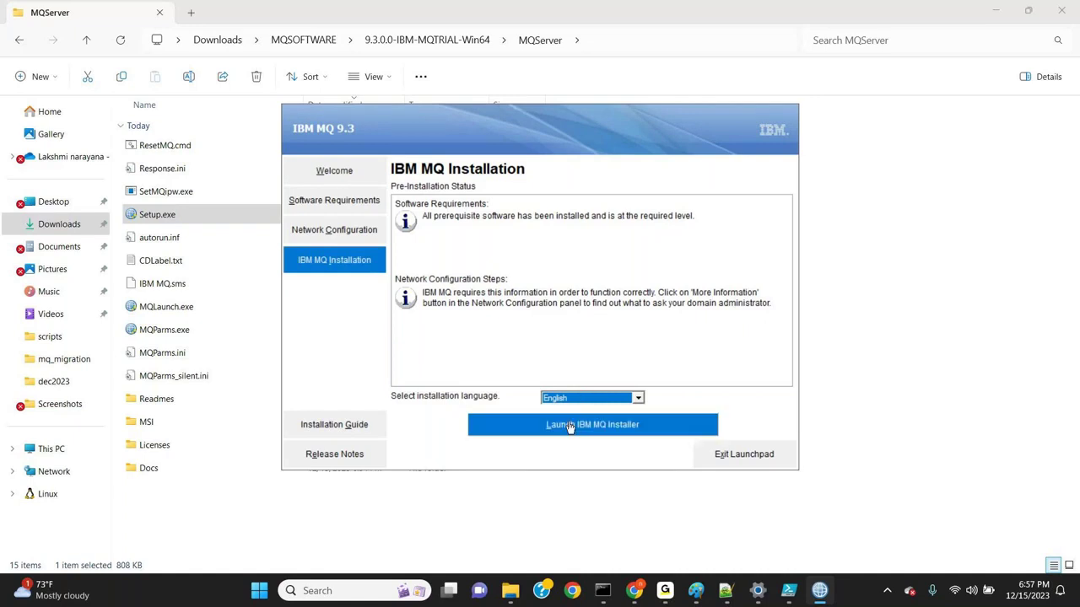
Step: Launch the IBM MQ installer and accept the terms of the evaluation license agreement, viewing its text through to the end
click(569, 426)
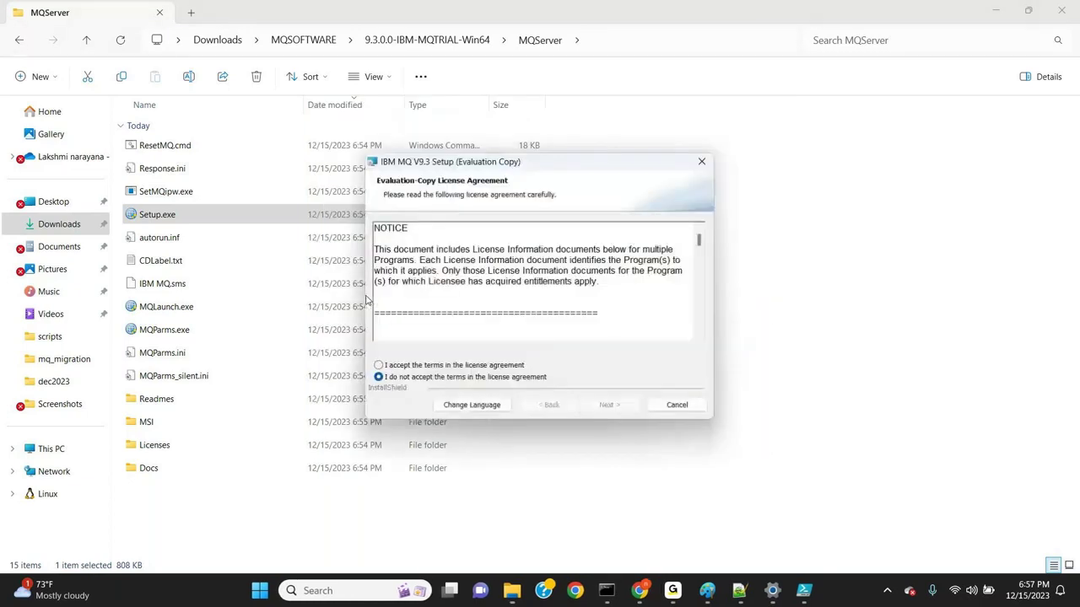
click(412, 367)
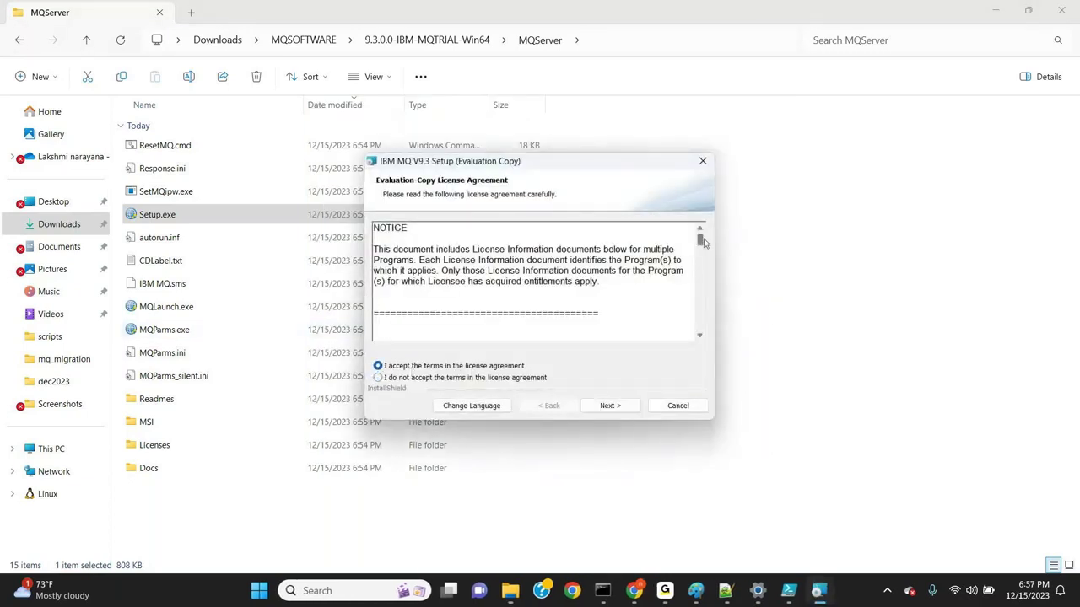
drag(699, 241, 687, 337)
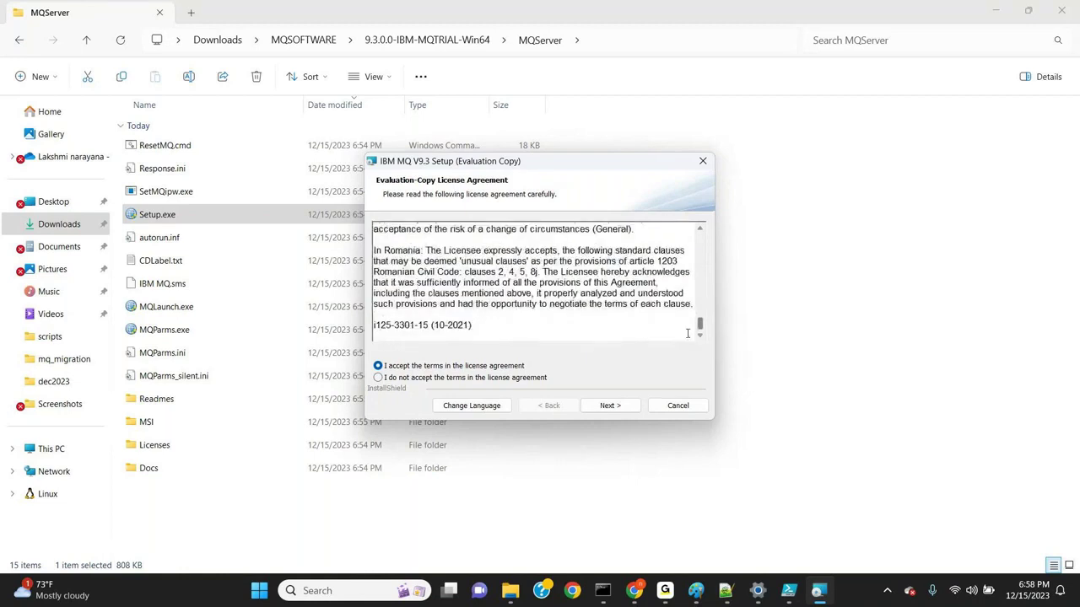
Step: Go back to the license agreement from the following page and review its language choices, keeping English
click(601, 408)
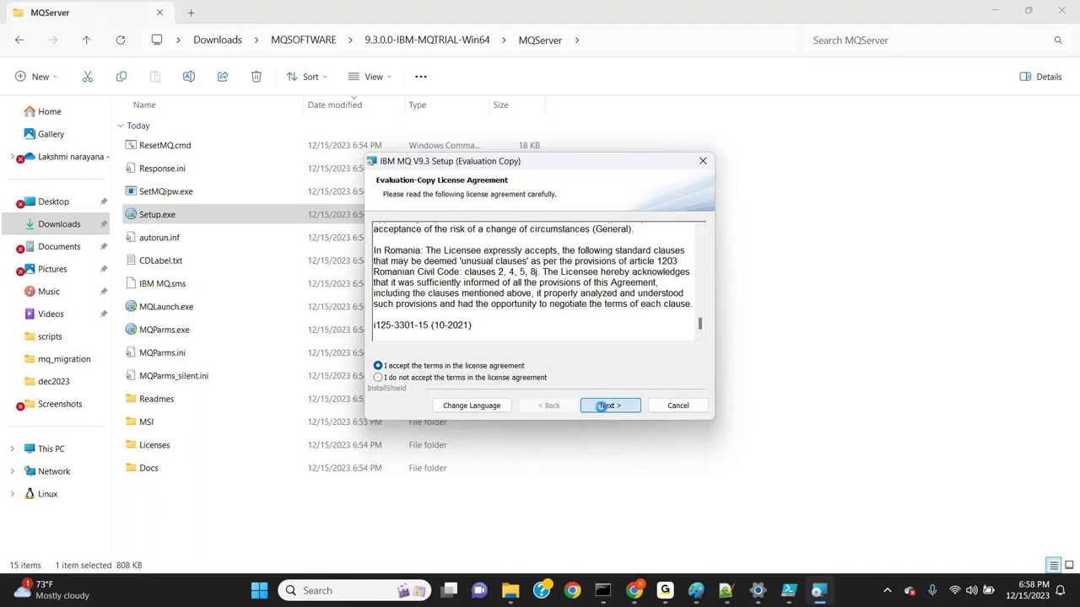
click(565, 408)
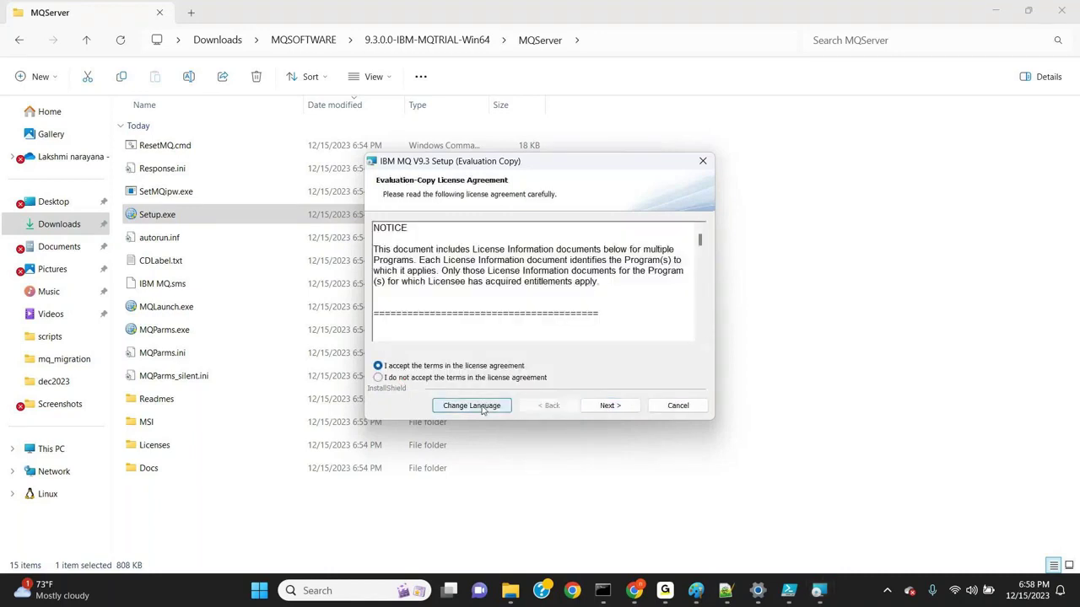
click(481, 408)
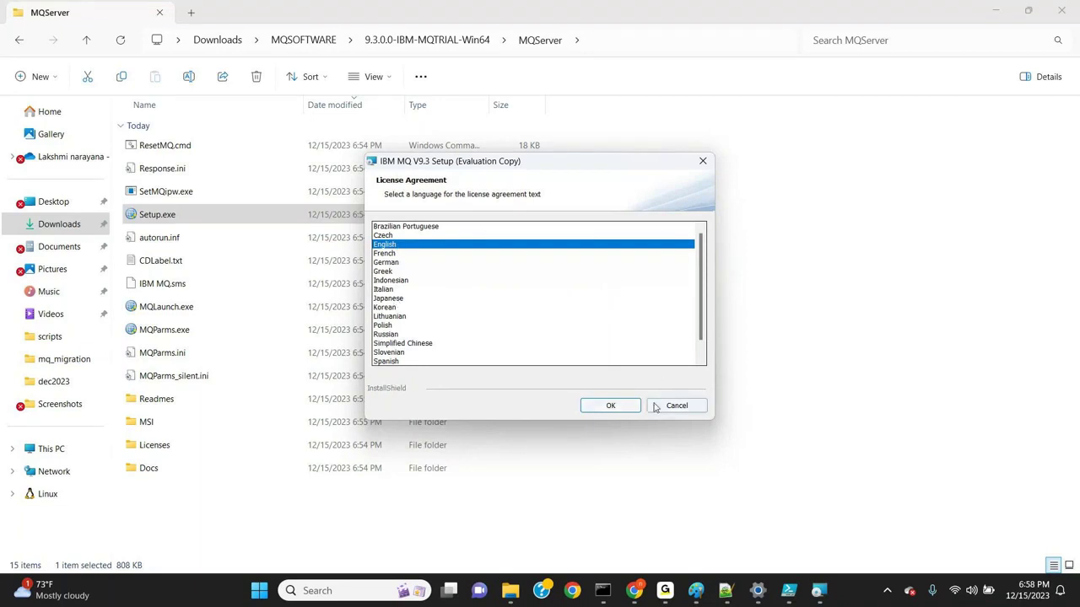
click(611, 406)
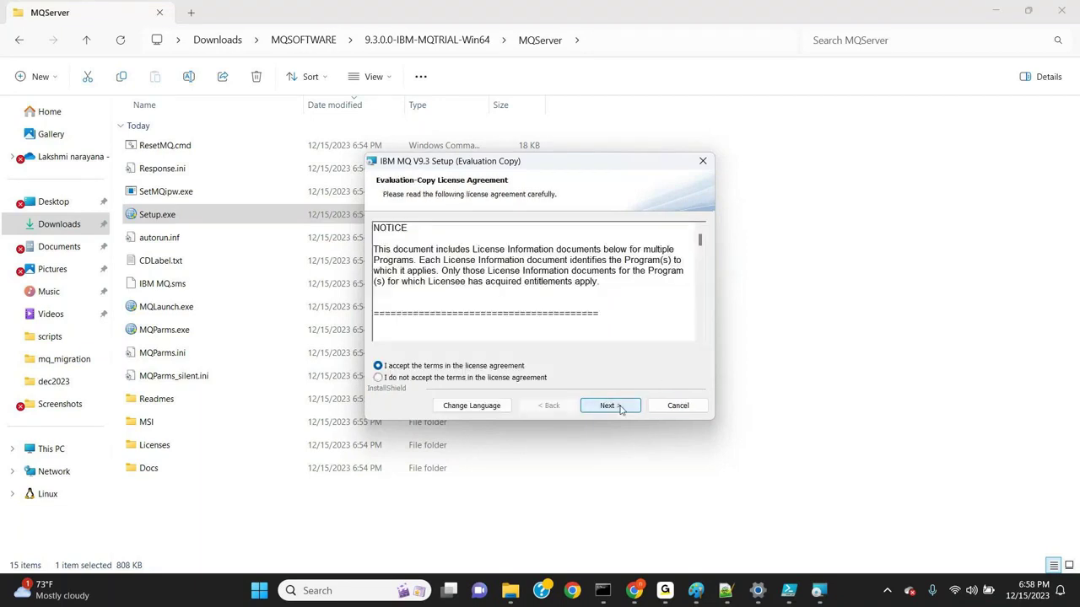
Step: Choose the Custom setup type and set the installation name to DEC2023
click(609, 406)
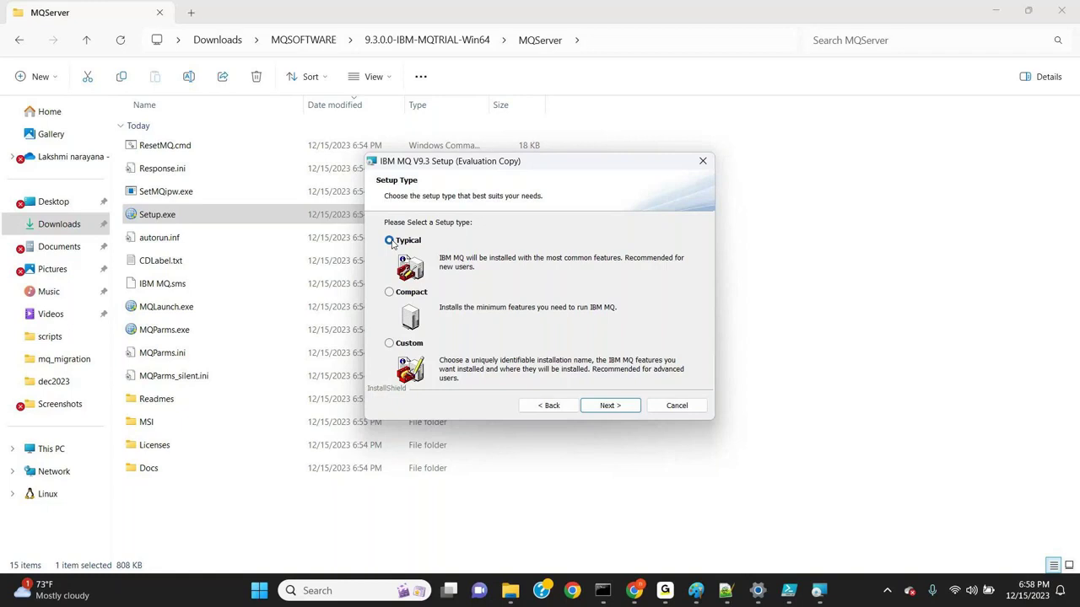
click(389, 344)
click(616, 408)
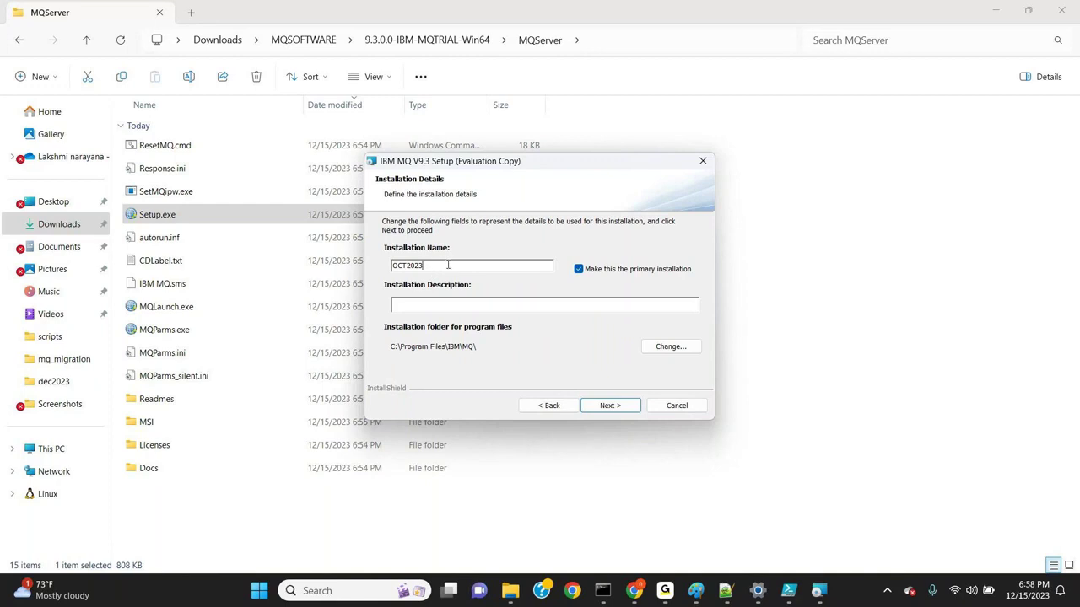
double_click(447, 264)
text(DEC2023)
click(579, 270)
click(580, 276)
click(580, 277)
click(581, 277)
click(580, 276)
click(580, 276)
click(580, 277)
click(581, 277)
click(560, 407)
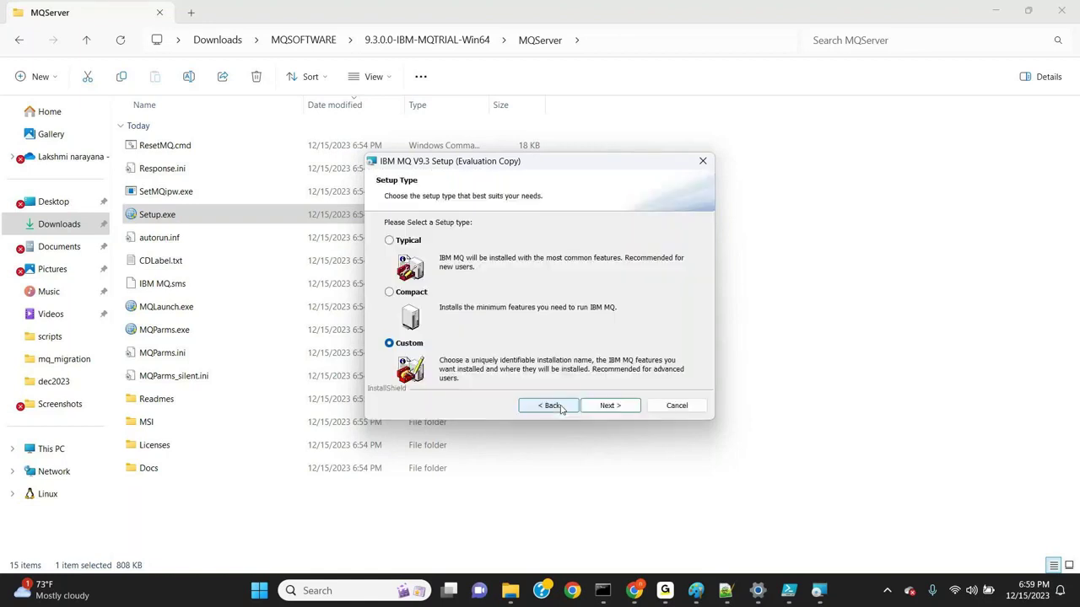
click(607, 405)
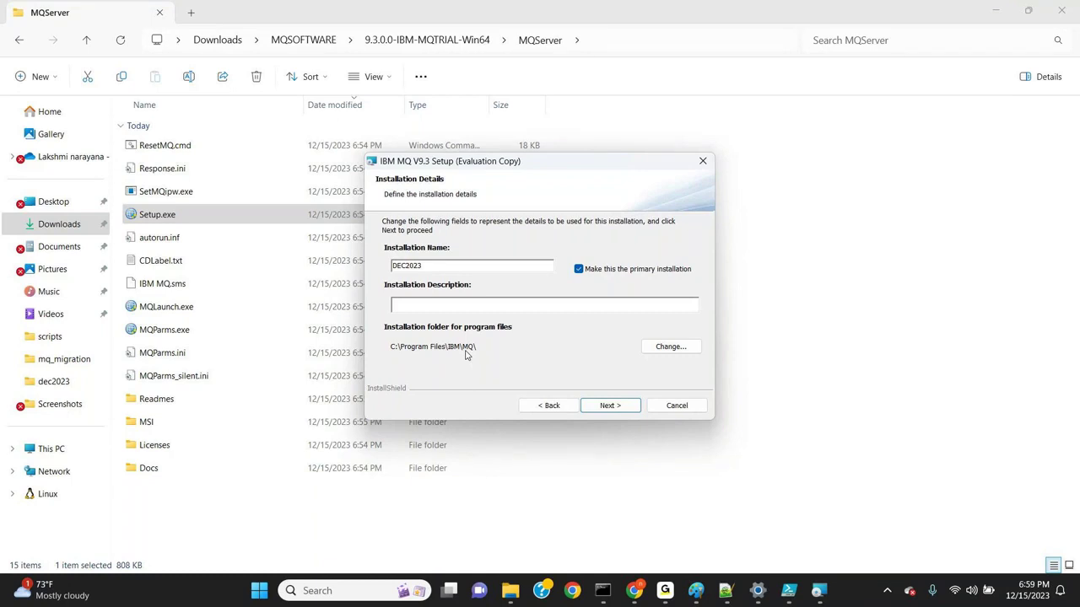
Step: View the folder choices for the program files location and cancel, keeping C:\Program Files\IBM\MQ\
click(666, 347)
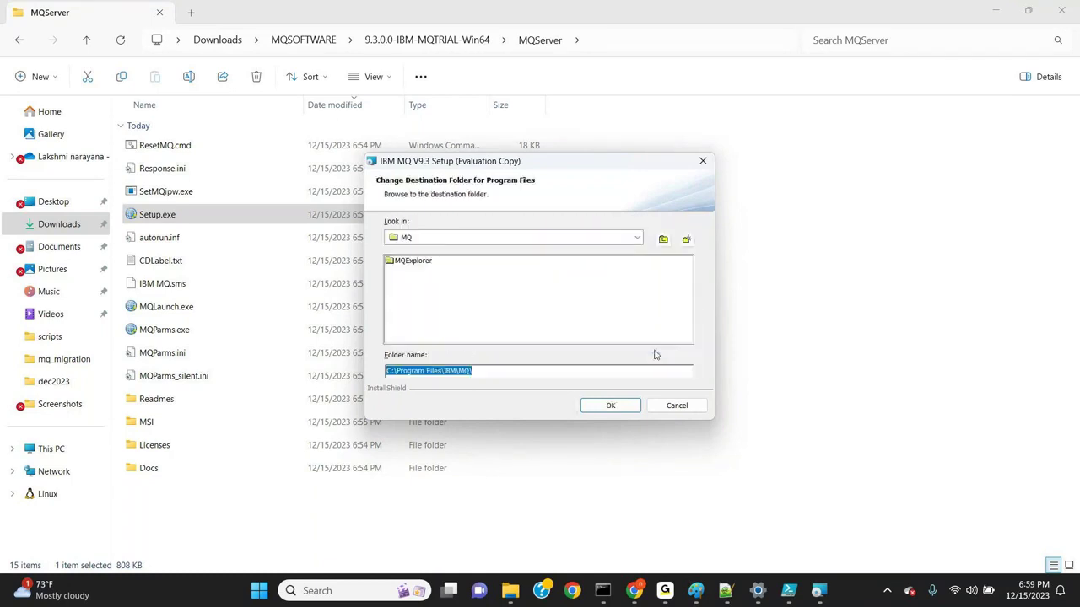
click(638, 238)
click(638, 238)
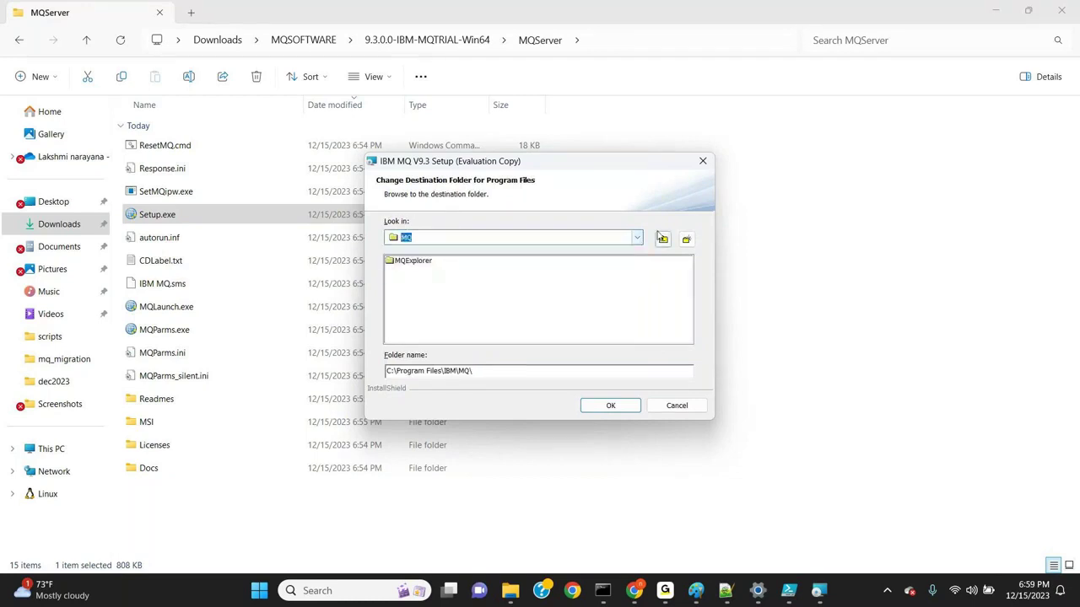
click(665, 412)
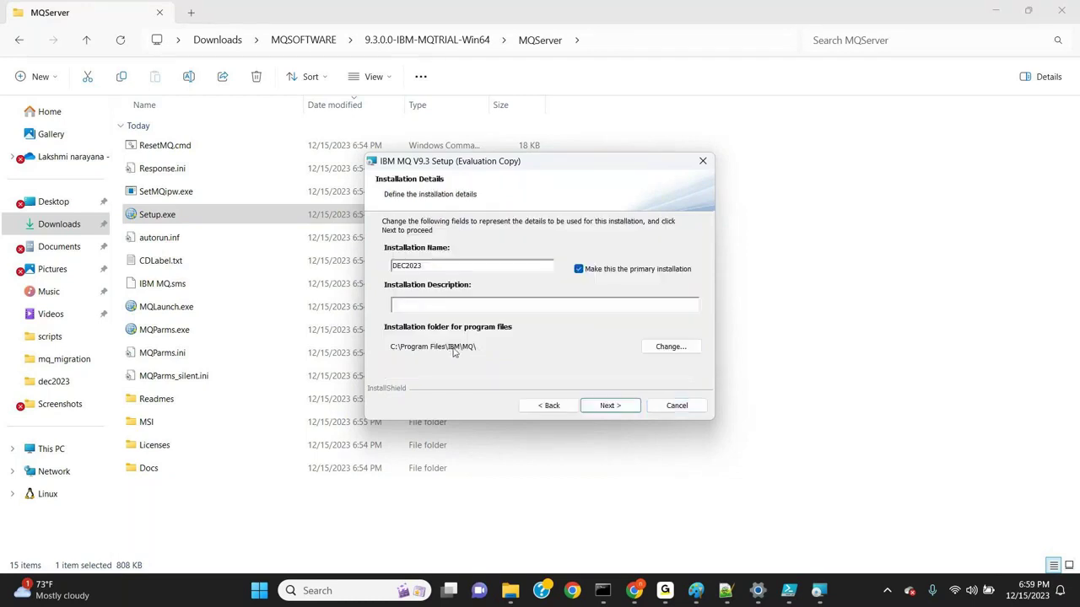
click(431, 265)
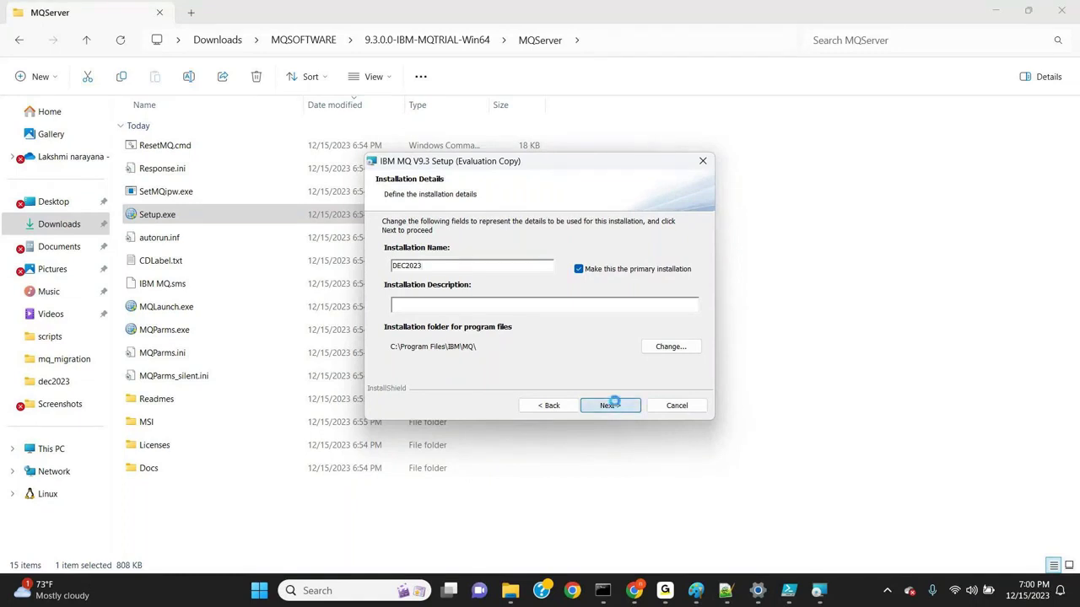
Step: Look at the data-files folder page of the installer and go back to compare it with the program files folder
click(612, 405)
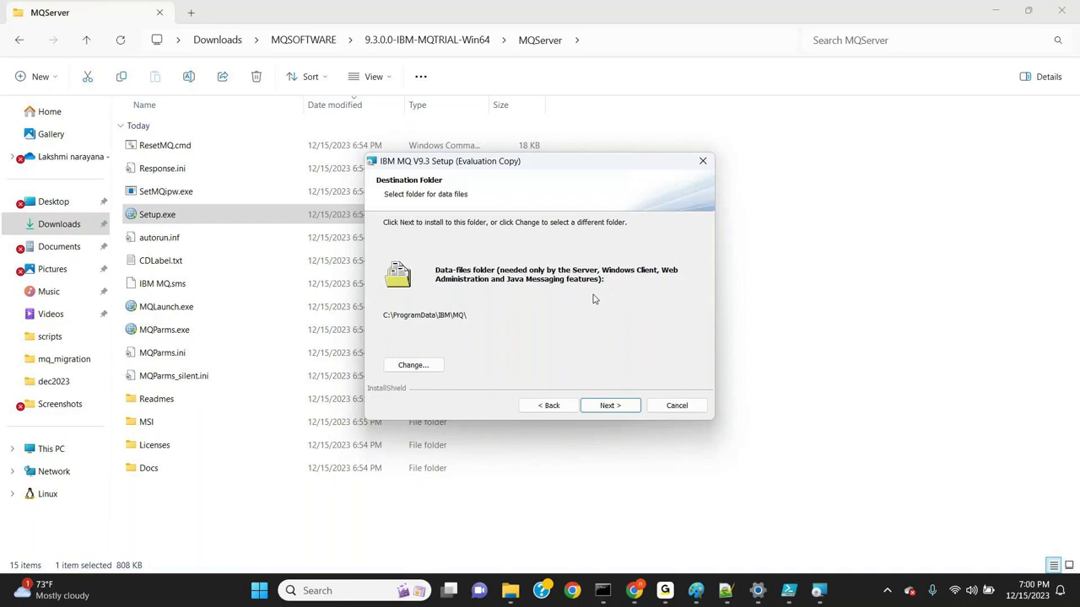
click(555, 406)
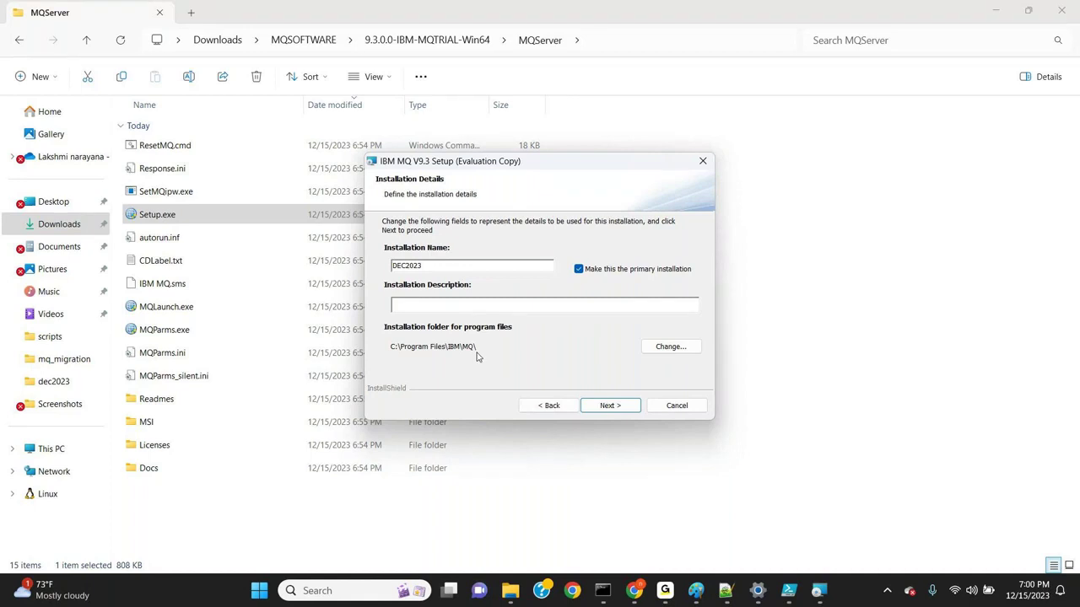
click(609, 407)
Step: Switch to Notepad++ and add the label "INSTALLATION PATH=" on line 19, below the prerequisites
click(725, 591)
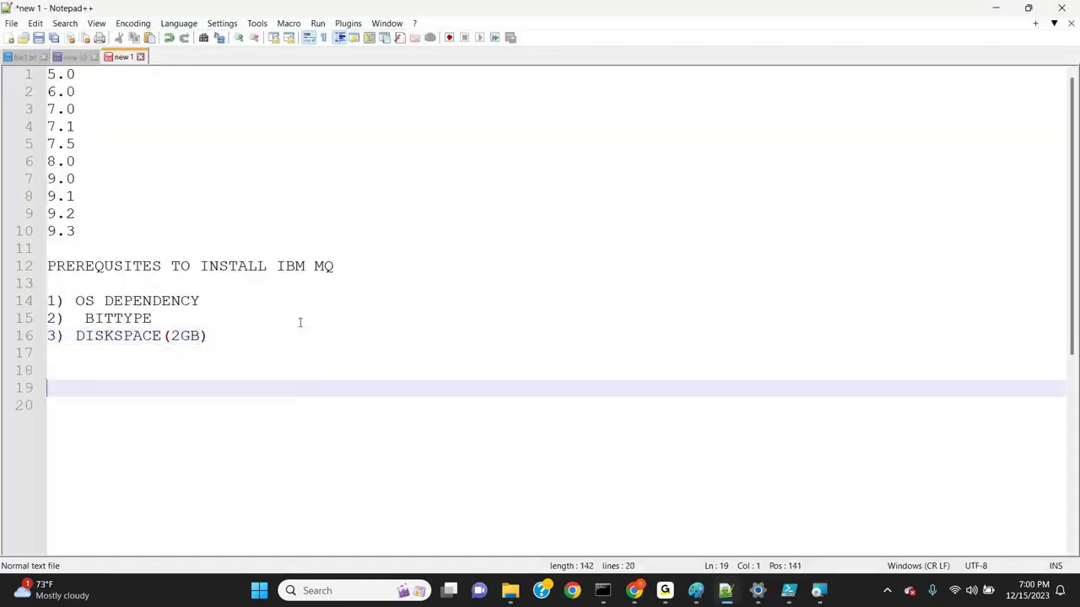
text(INSTA)
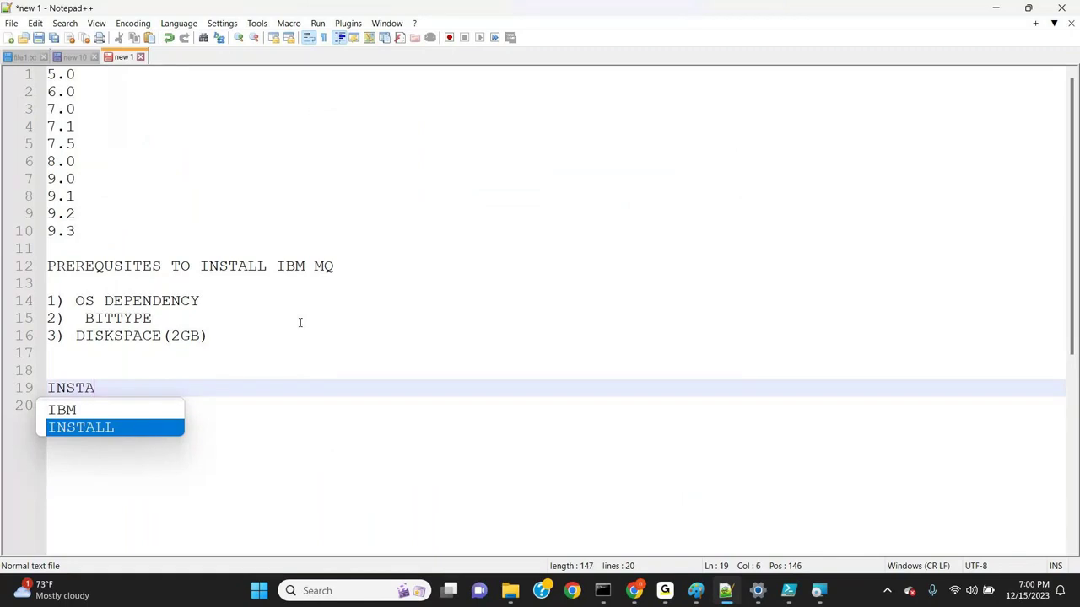
text(LLATION PAT)
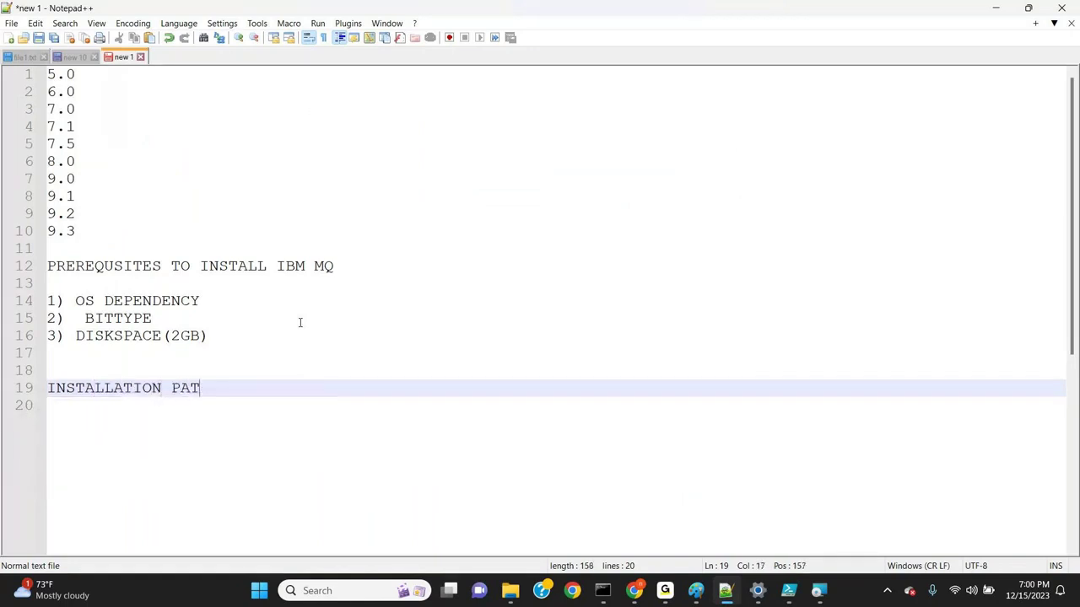
text(H=)
Step: Switch to File Explorer and open the folder C:\Program Files\IBM\MQ
mouse_move(509, 591)
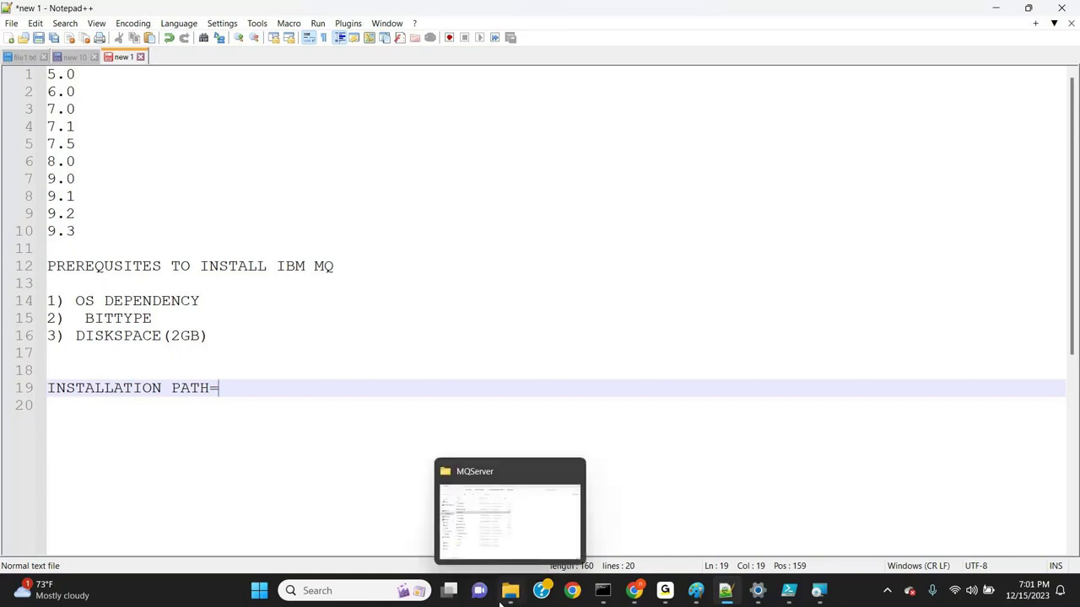
click(505, 561)
click(51, 448)
double_click(193, 149)
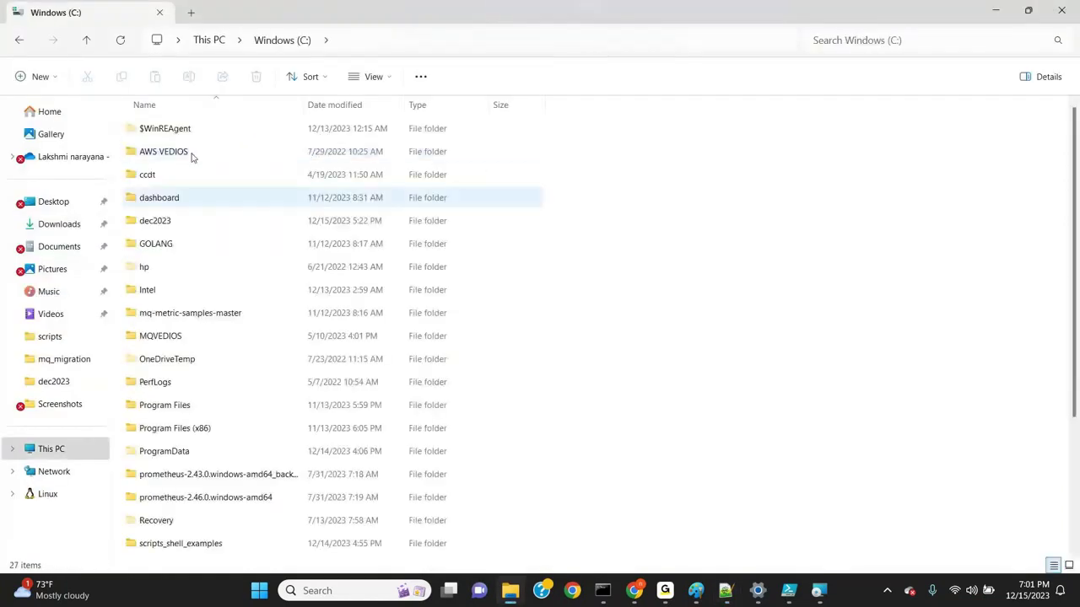
click(172, 359)
double_click(164, 405)
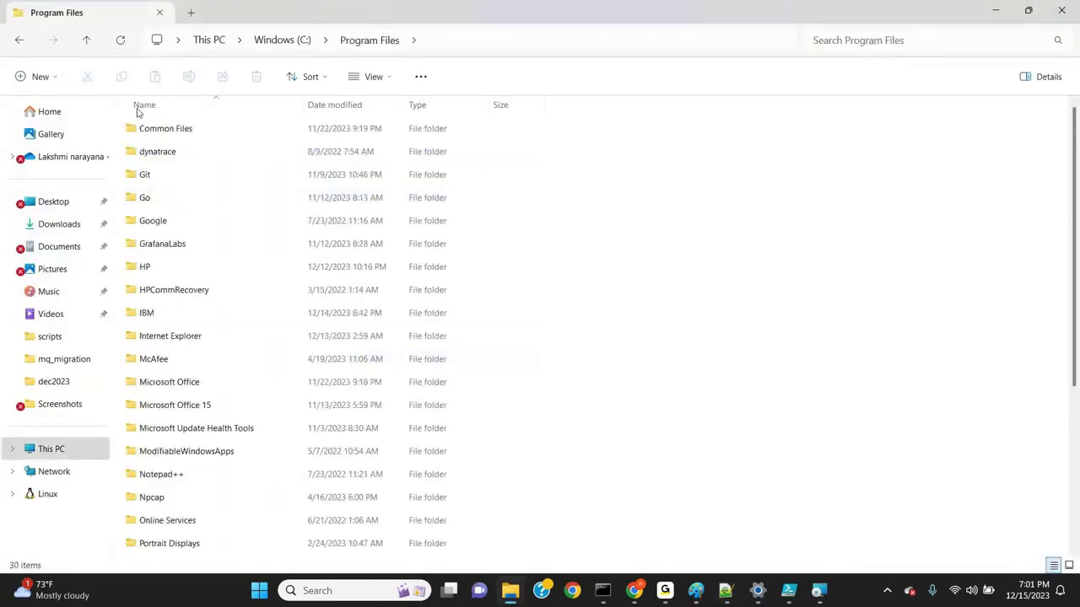
double_click(148, 313)
double_click(153, 154)
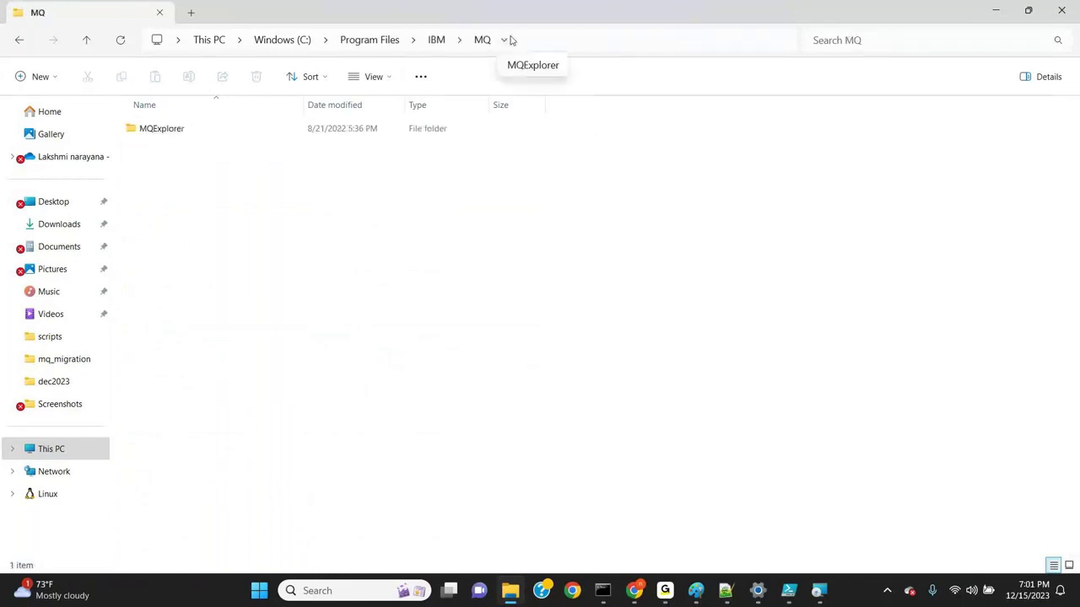
Step: Copy the open MQ folder's full path and paste it after "INSTALLATION PATH=" in the Notepad++ notes
click(553, 42)
key(ctrl+c)
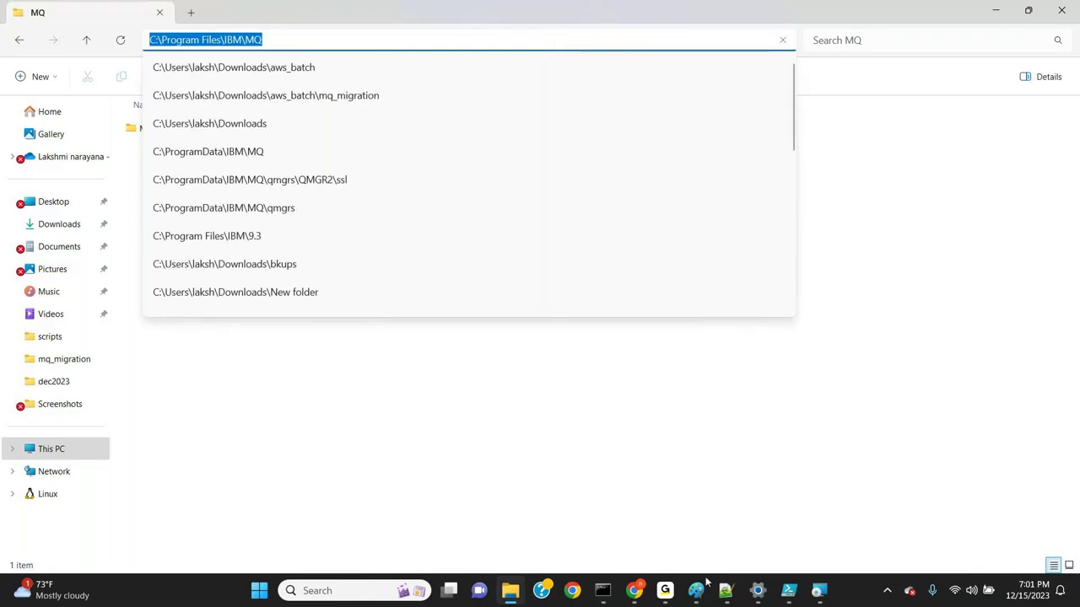
key(alt+Tab)
key(ctrl+v)
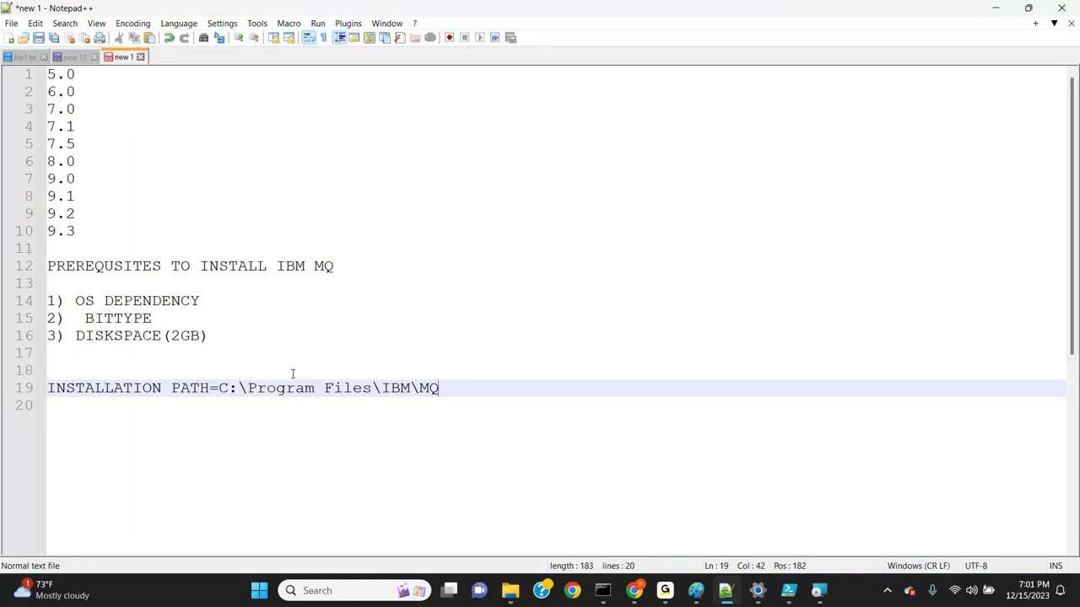
Step: Add a new line reading "DATAPATH=" under the installation path
key(Return)
text(DATAPATH)
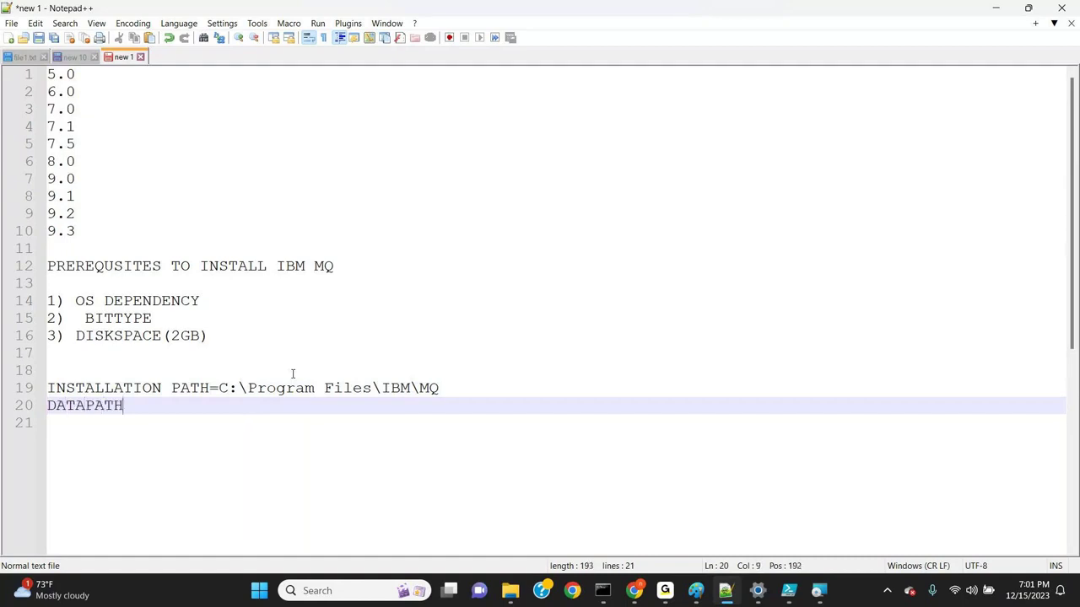
text(=)
Step: Open C:\ProgramData\IBM\MQ in File Explorer and copy its path after "DATAPATH=" in the Notepad++ notes
click(510, 590)
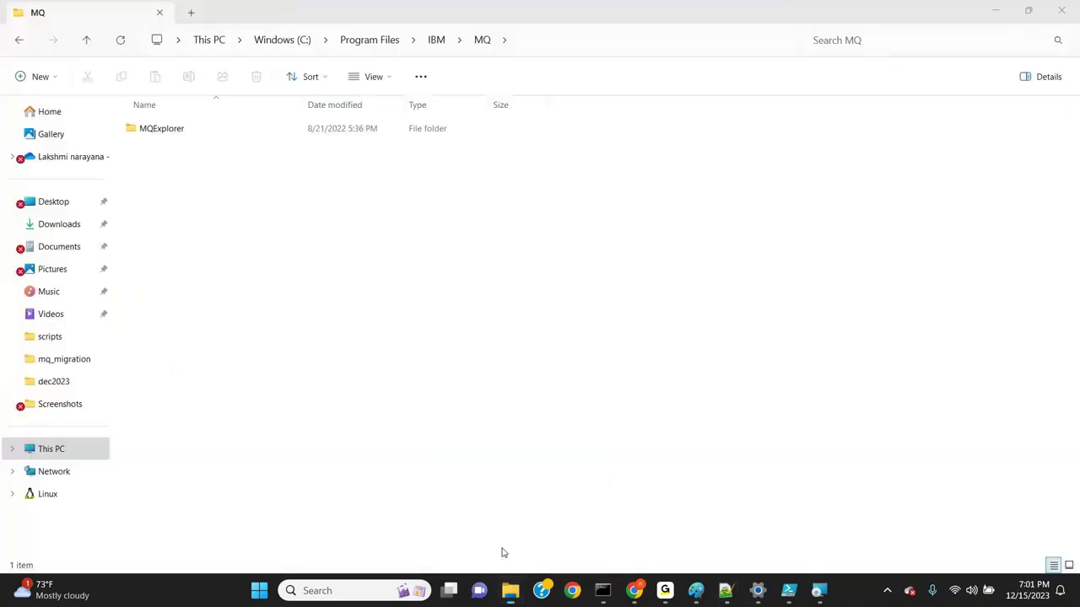
click(70, 449)
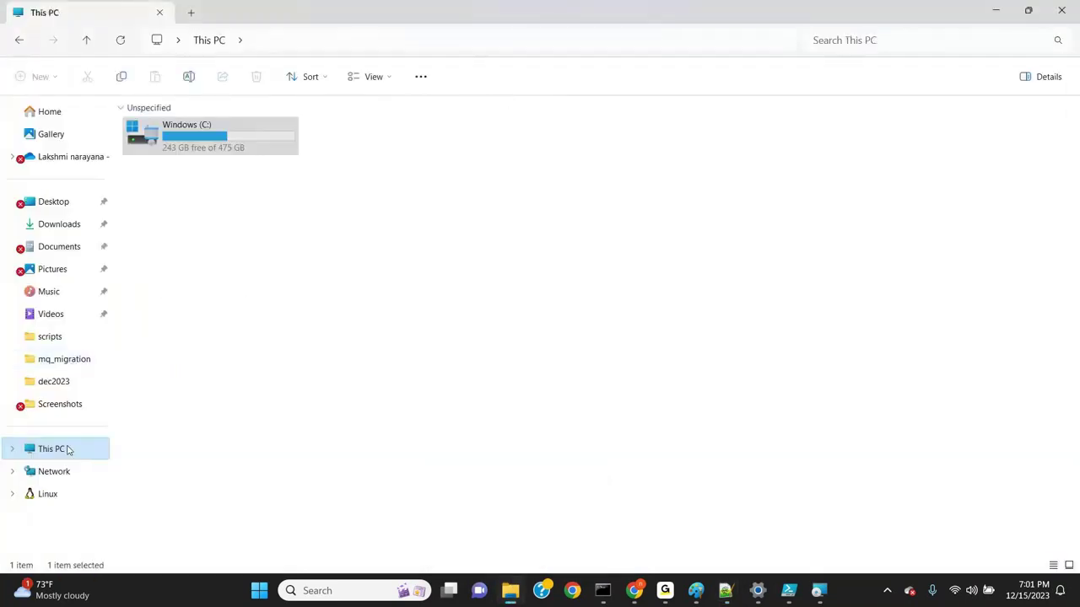
double_click(212, 149)
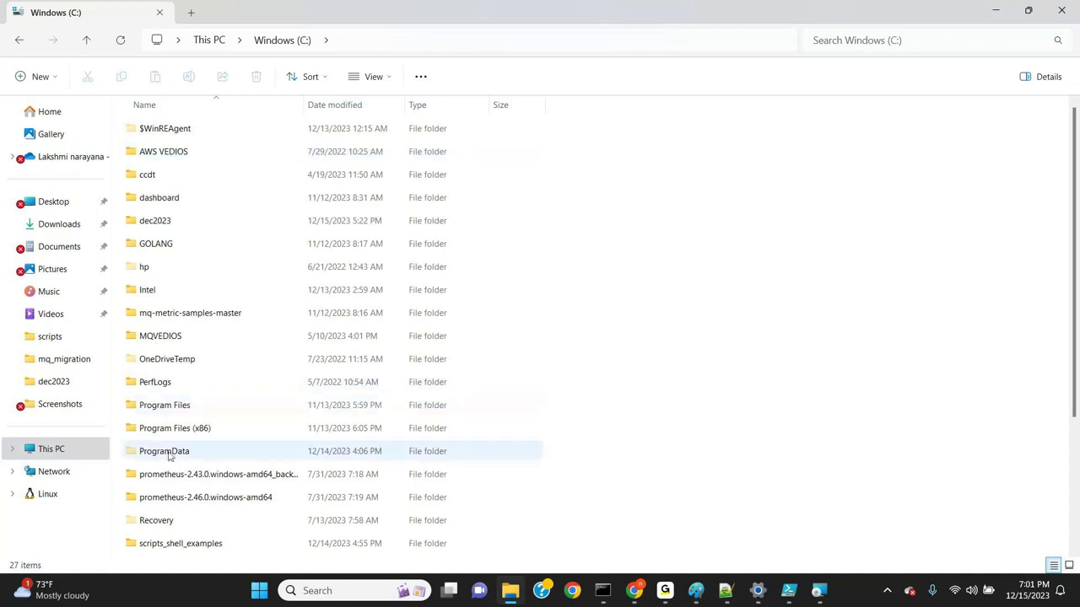
double_click(169, 456)
double_click(161, 243)
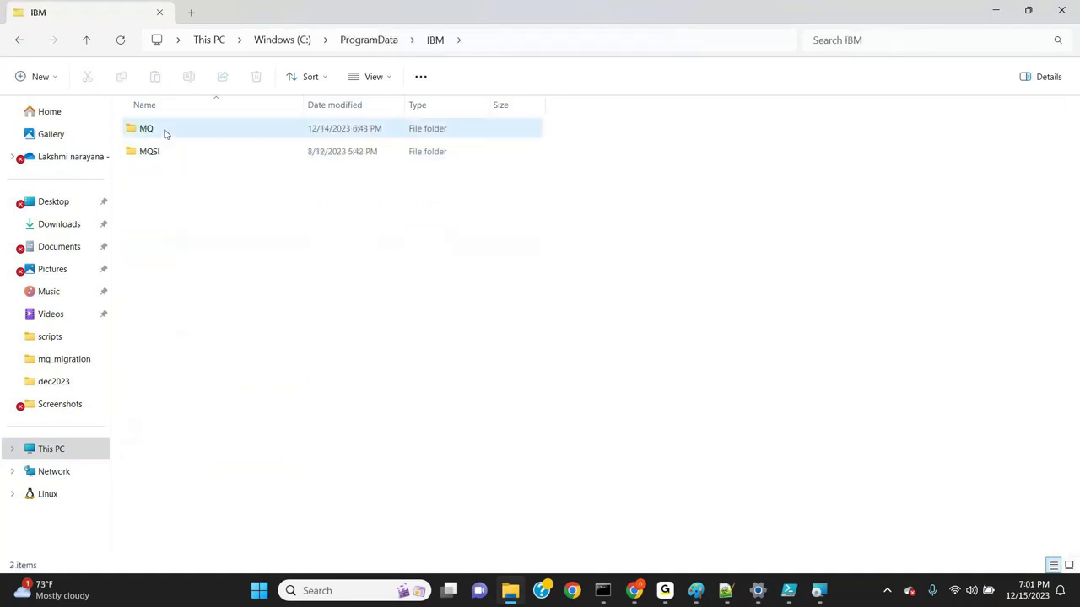
double_click(164, 133)
click(559, 41)
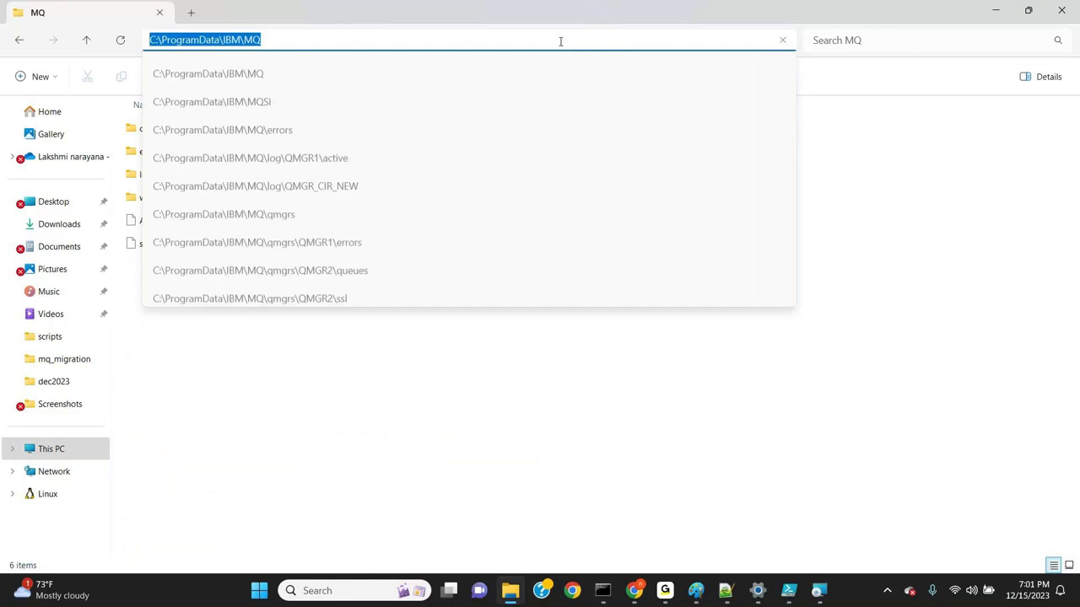
key(alt+Tab)
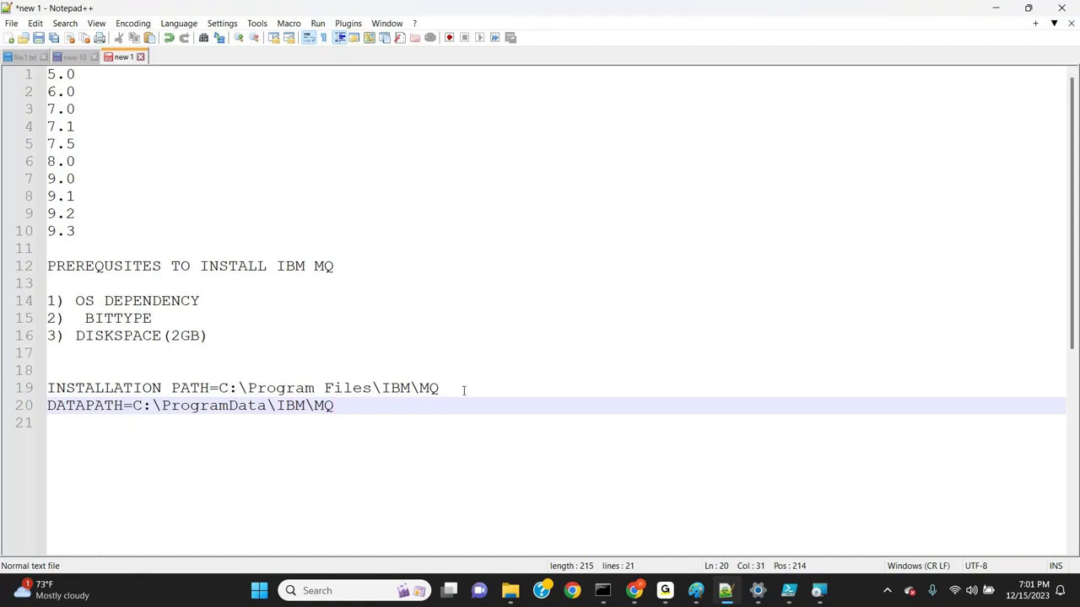
drag(449, 388, 221, 388)
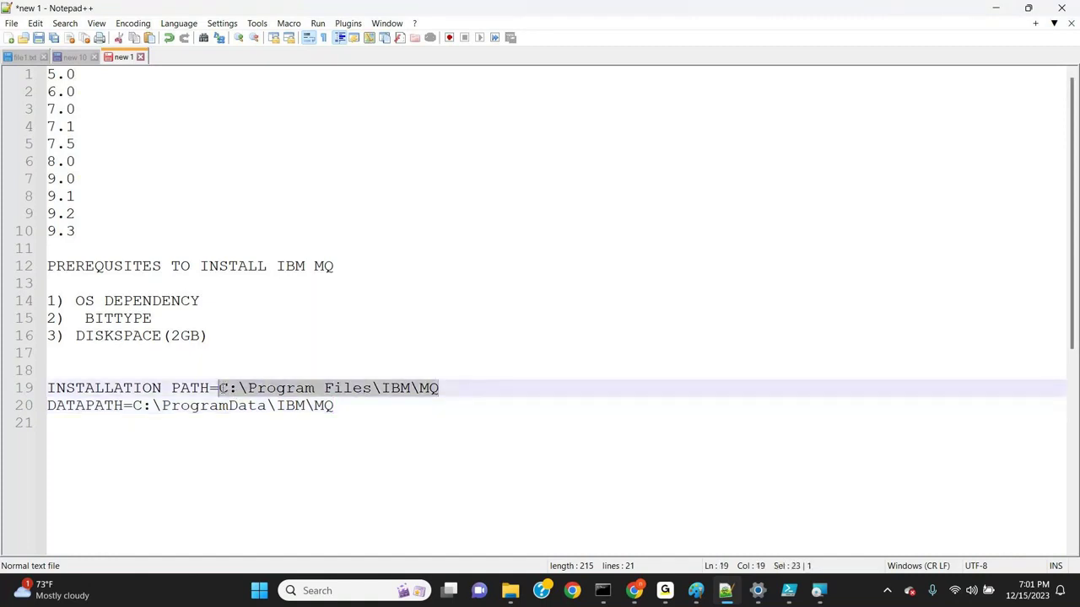
click(338, 406)
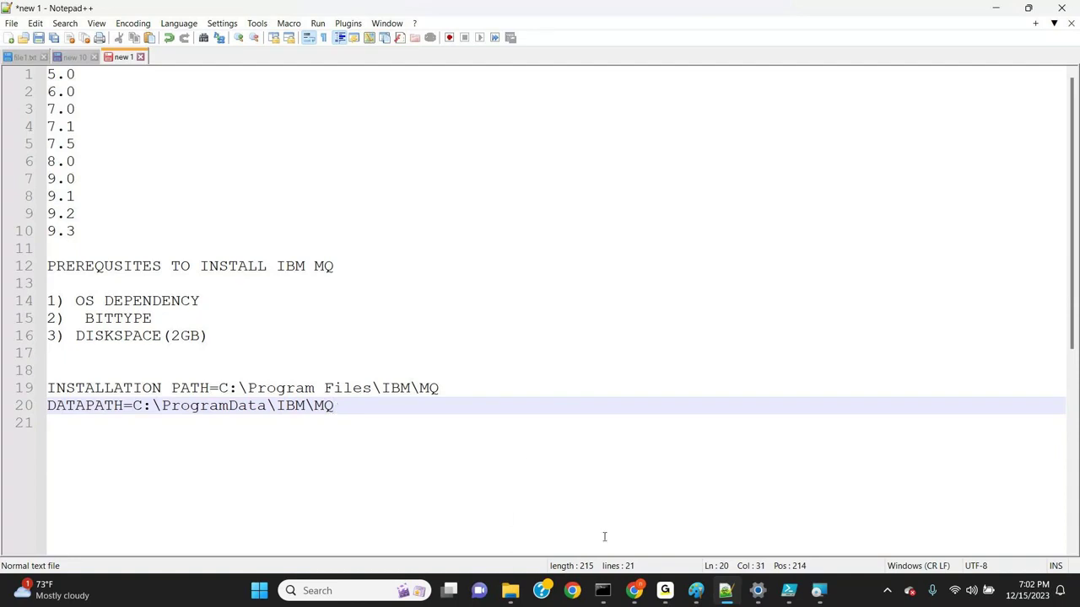
Step: Return to the IBM MQ installer and accept the installation details, continuing to the data-files folder page
mouse_move(627, 595)
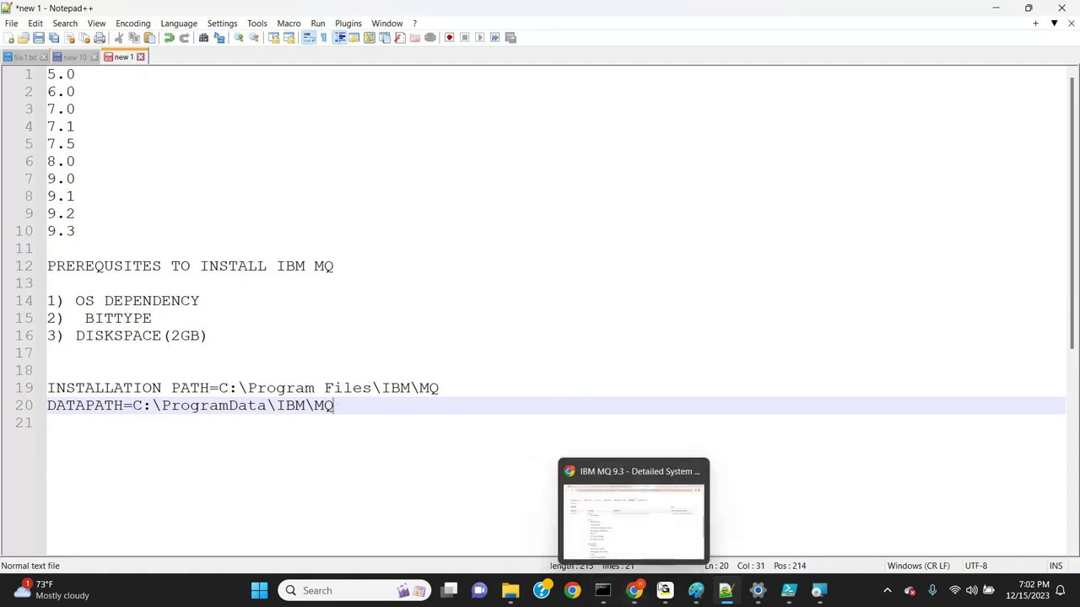
click(818, 594)
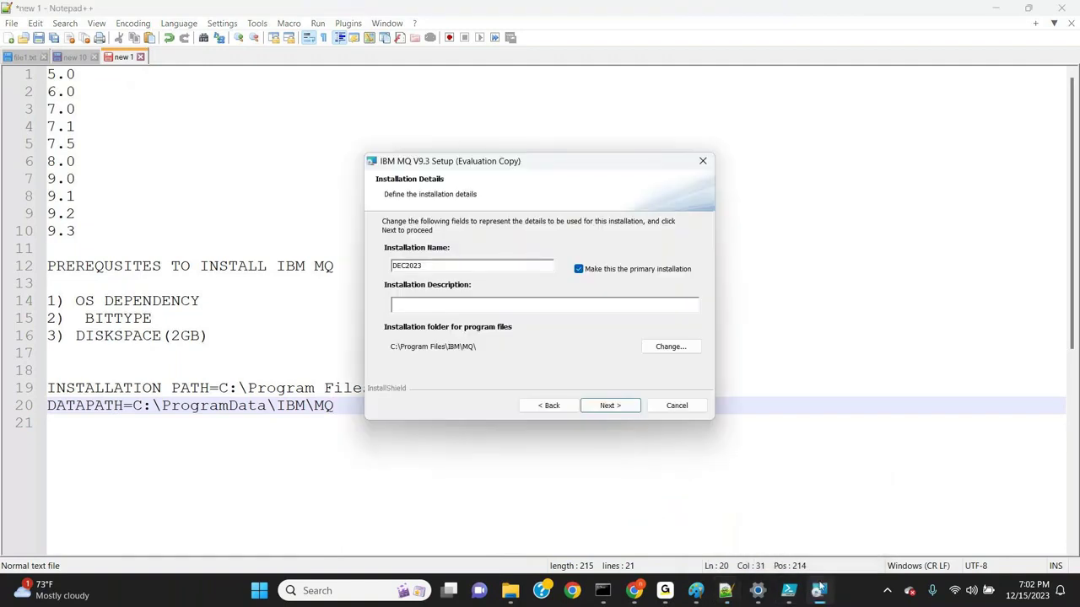
click(620, 411)
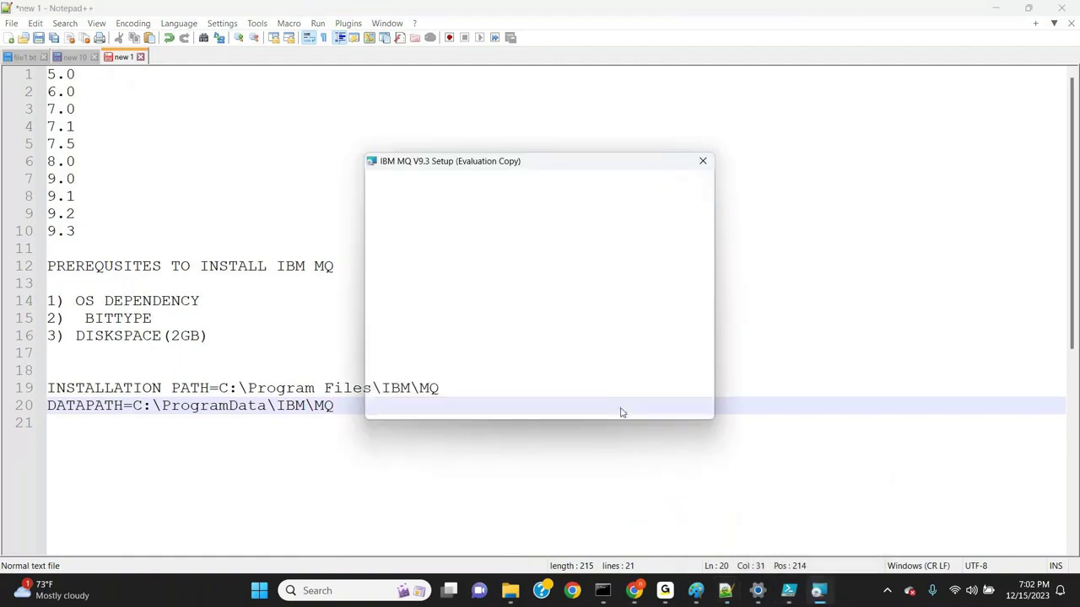
Step: Switch back to Notepad++ and add a line reading "TRANSCTION LOG=" under the data path
key(alt+Tab)
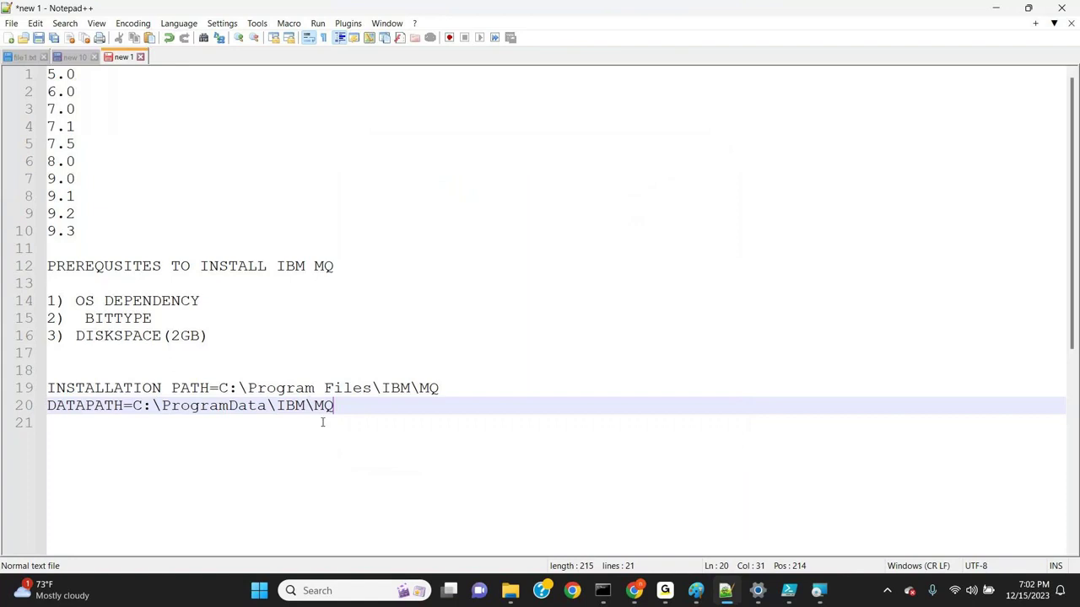
key(Return)
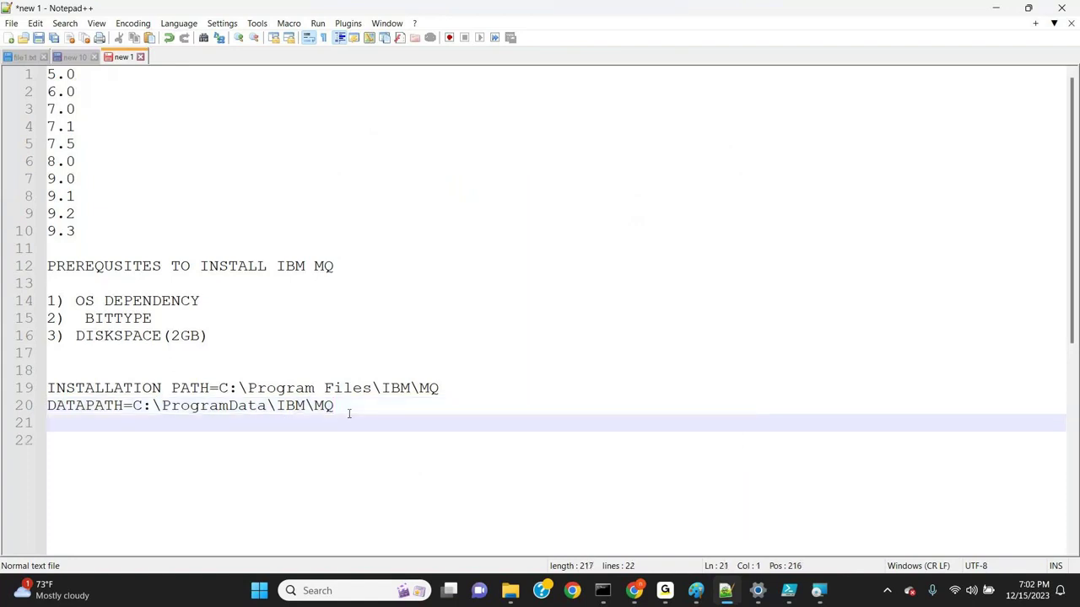
text(TRANSCTION LOH)
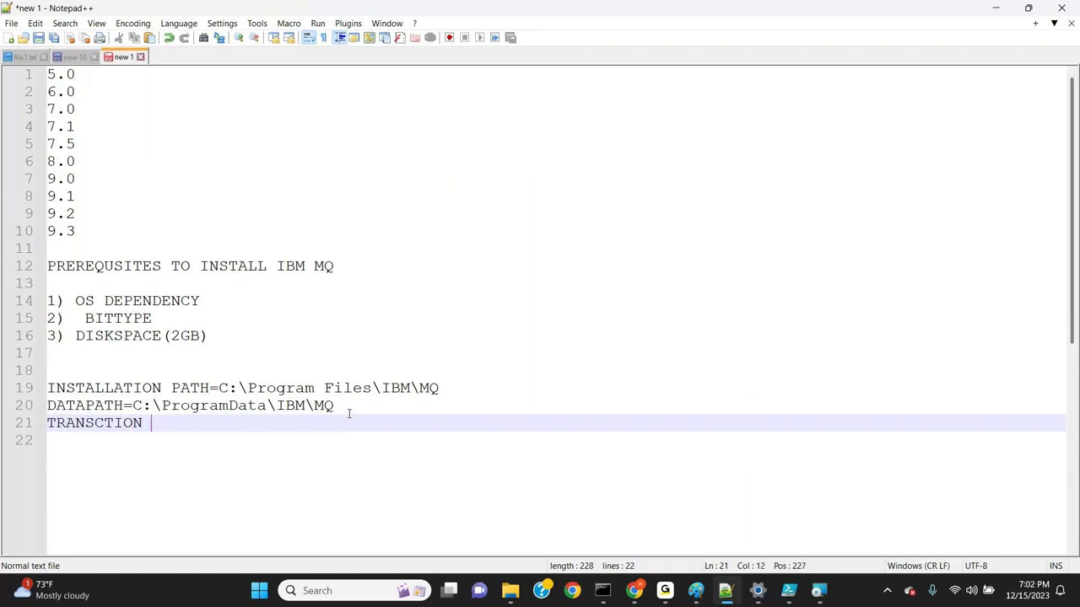
key(BackSpace)
text(G=)
Step: Copy the path C:\ProgramData\IBM\MQ from the DATAPATH line and paste it after "TRANSCTION LOG="
key(alt+Tab)
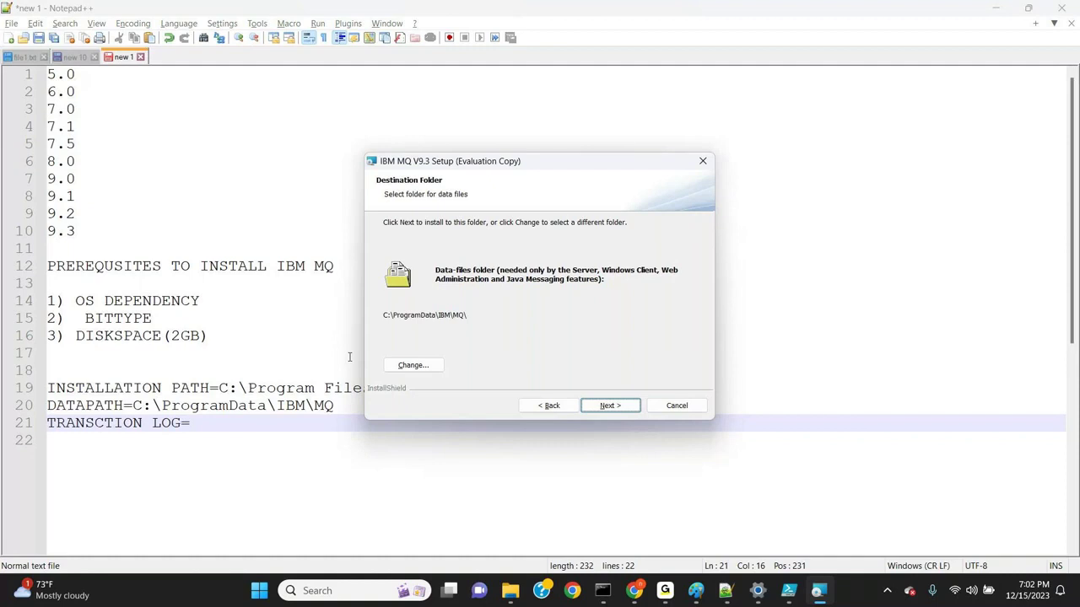
key(alt+Tab)
drag(336, 406, 132, 406)
key(ctrl+c)
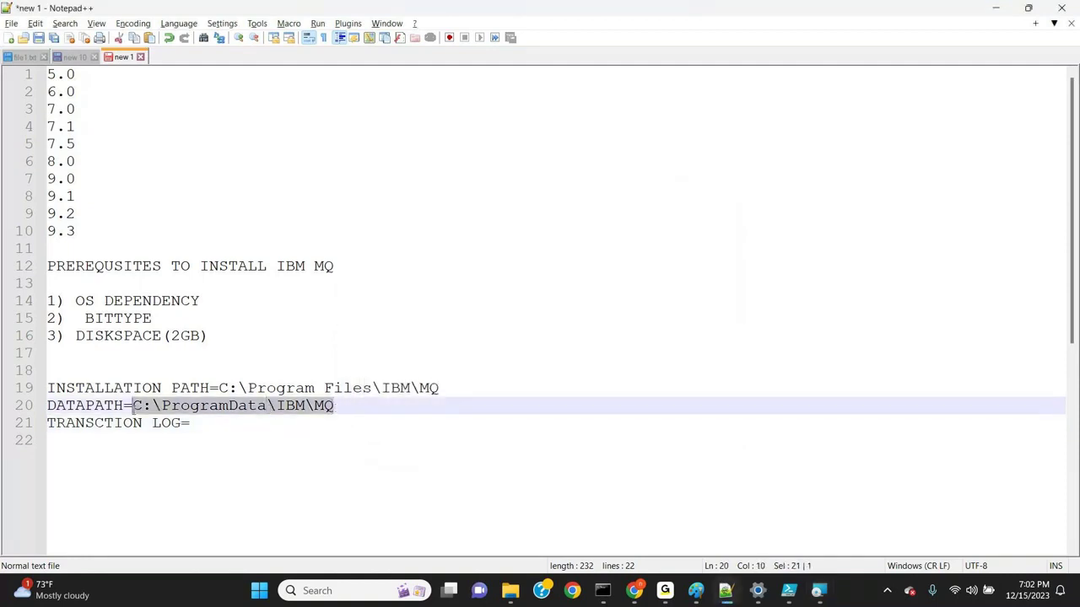
click(214, 419)
key(ctrl+v)
Step: Return to the IBM MQ installer and accept the default data-files and log-files folders, continuing to feature selection
key(alt+Tab)
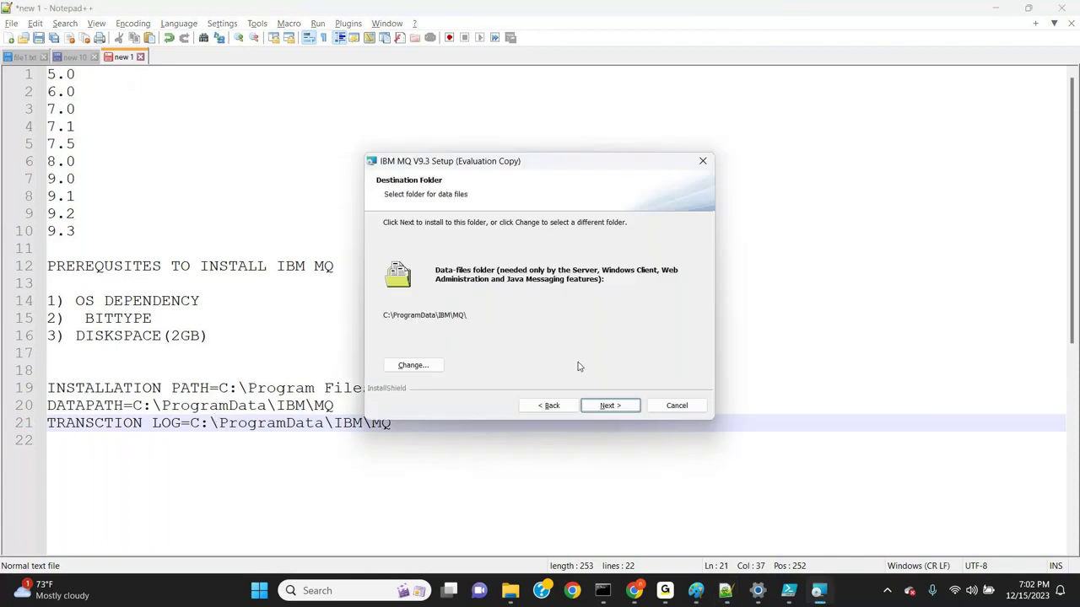
click(598, 406)
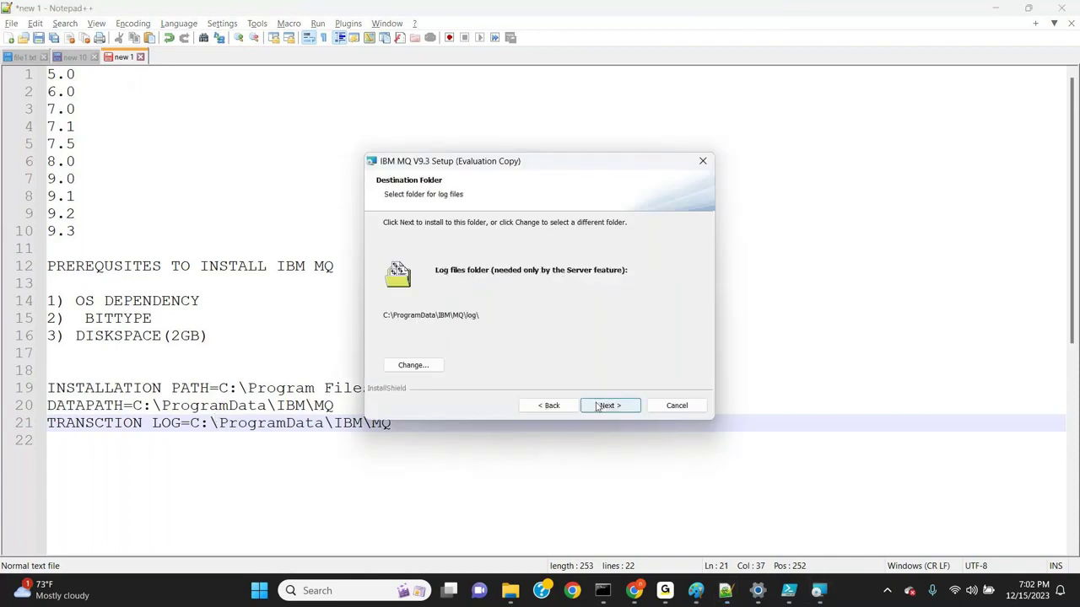
click(597, 406)
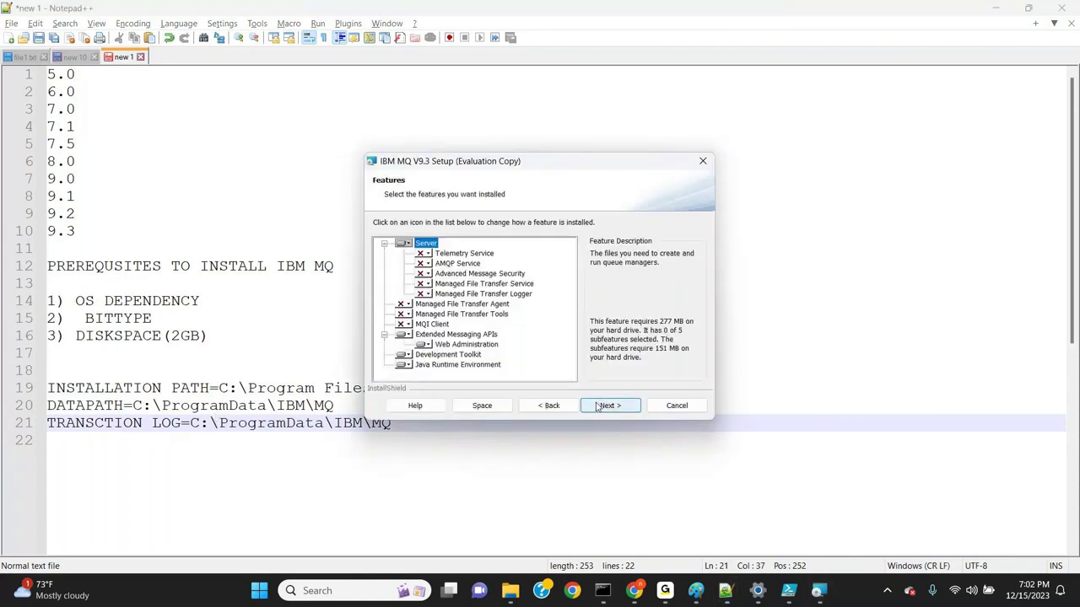
Step: Examine the descriptions of the installable features, including Server, Managed File Transfer Service, Extended Messaging APIs, Web Administration, Development Toolkit and Java Runtime Environment
click(427, 254)
click(445, 253)
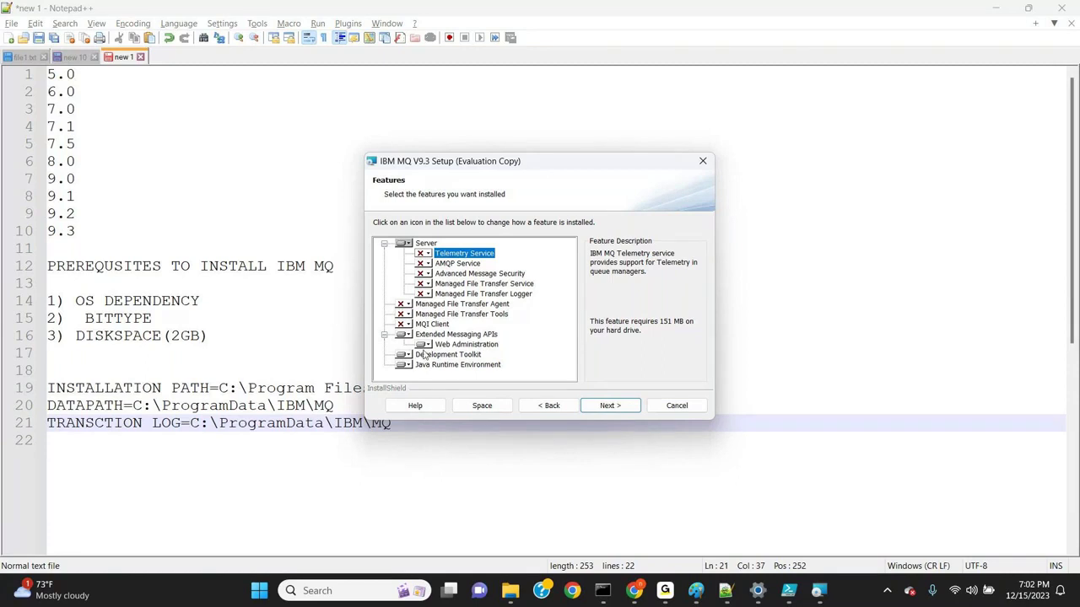
click(432, 324)
click(467, 306)
click(484, 285)
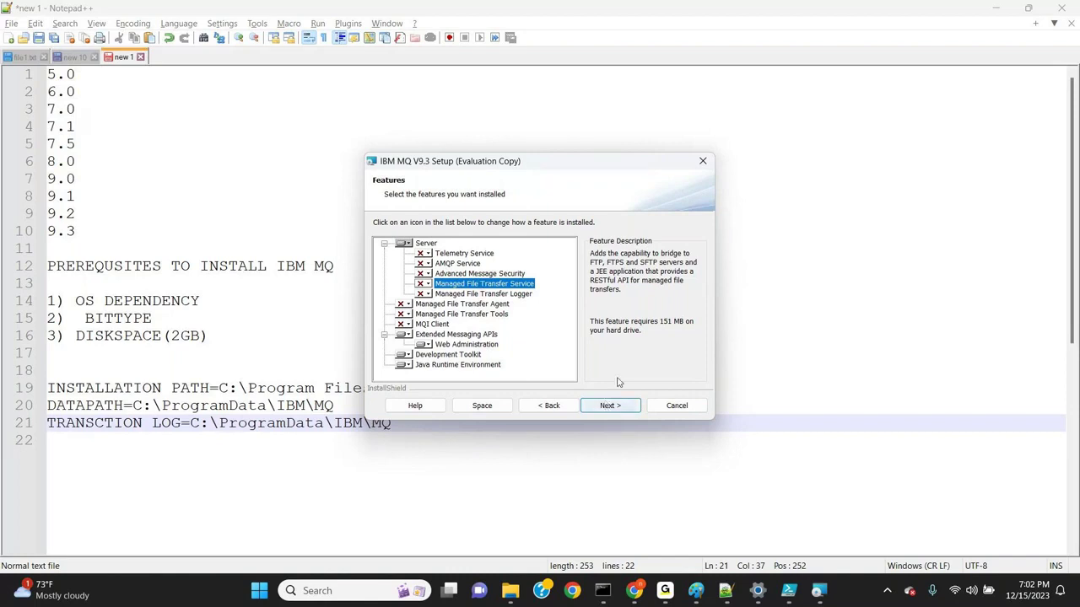
click(427, 243)
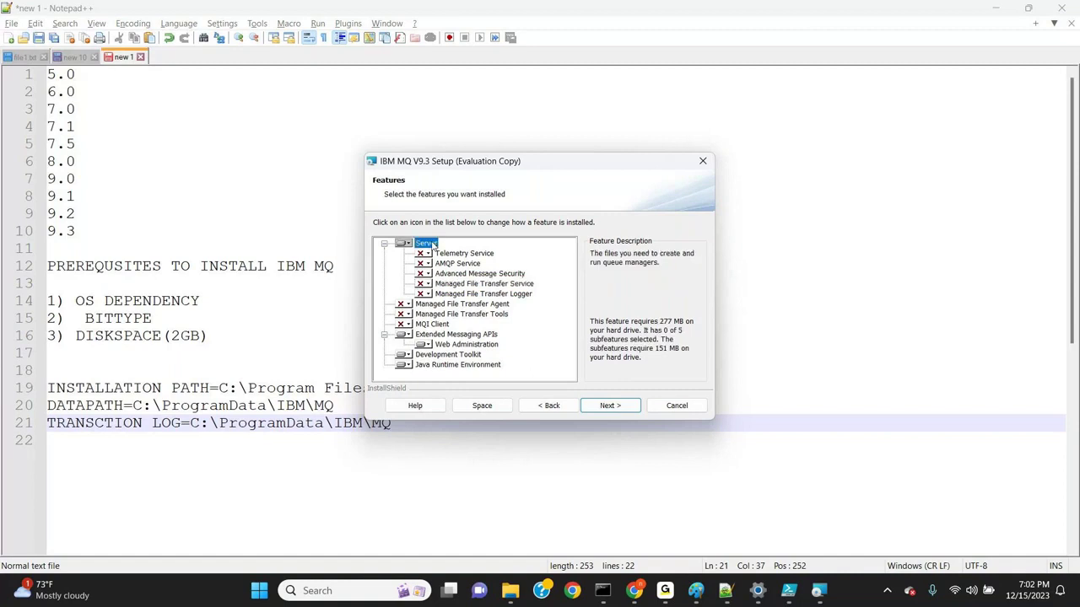
click(452, 336)
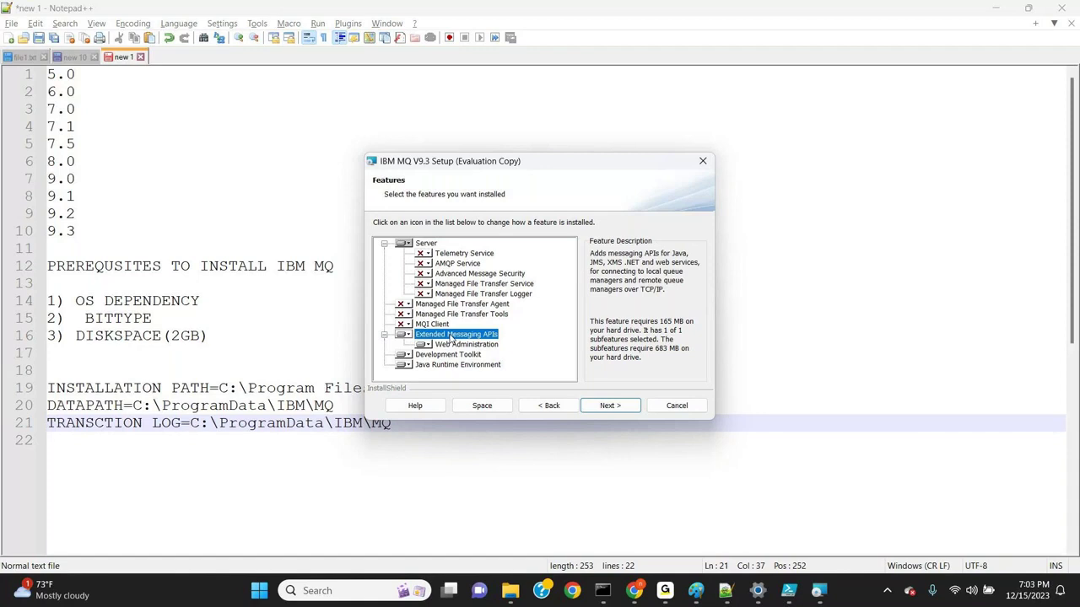
key(Down)
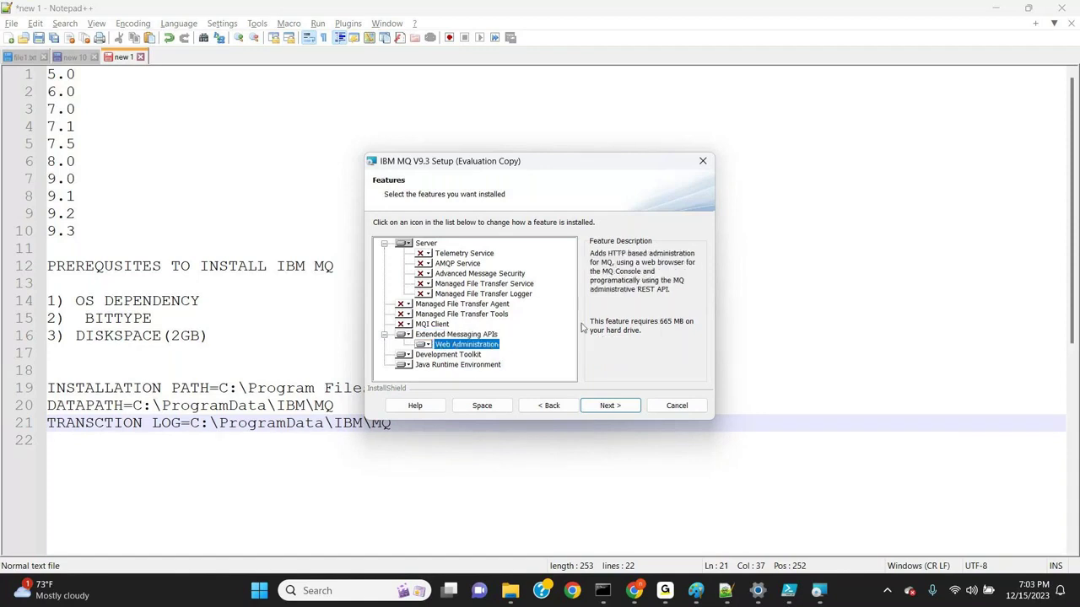
click(463, 355)
click(462, 364)
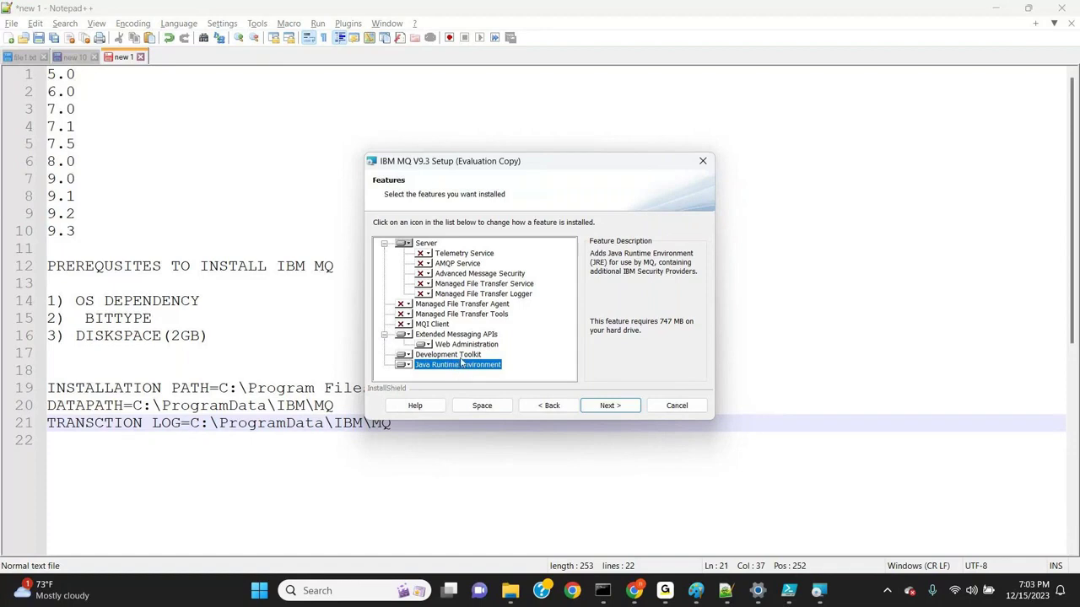
click(460, 358)
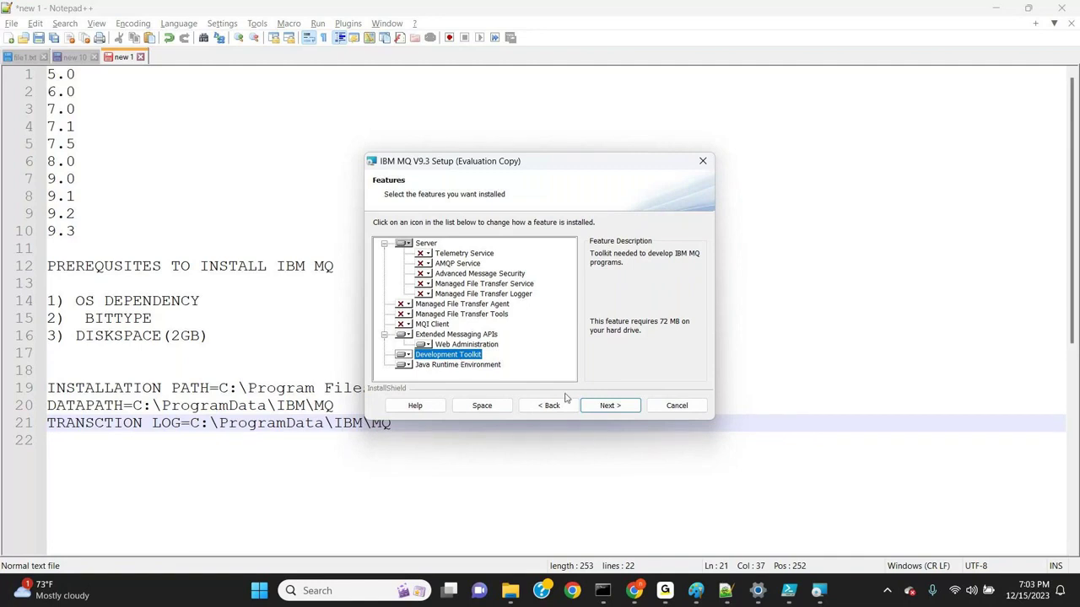
Step: Accept the default feature selection and, after reviewing the installation summary through its features list, start the IBM MQ installation
click(608, 406)
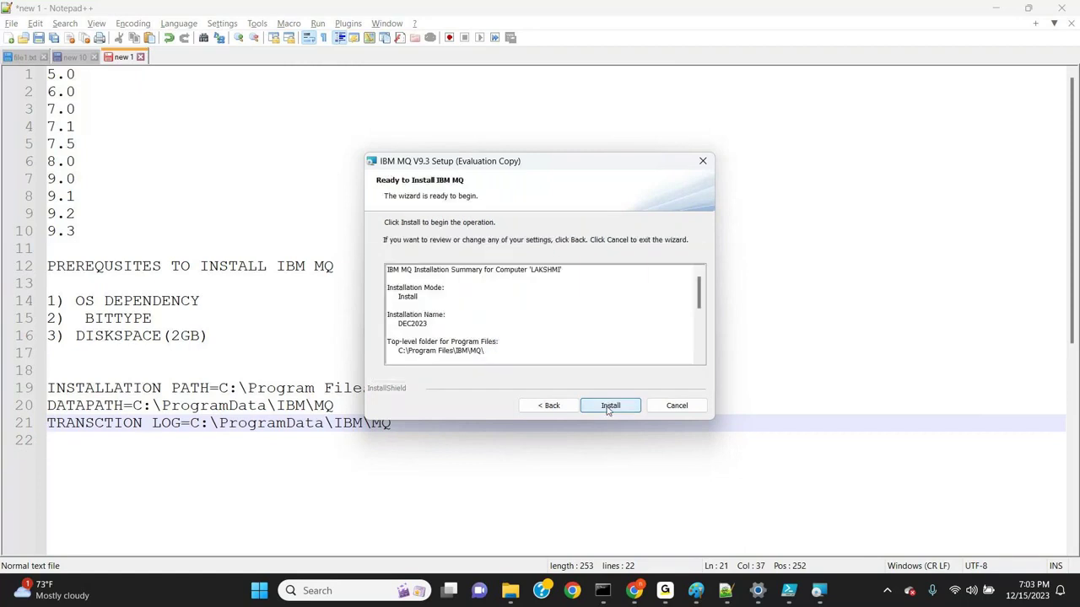
click(412, 297)
click(410, 323)
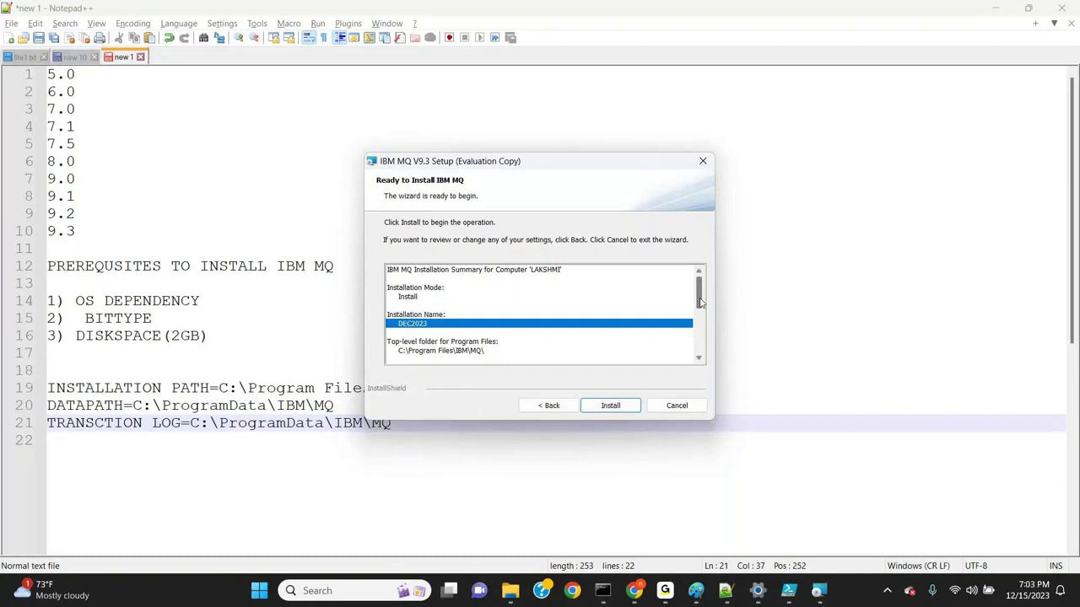
drag(699, 302, 694, 355)
click(432, 354)
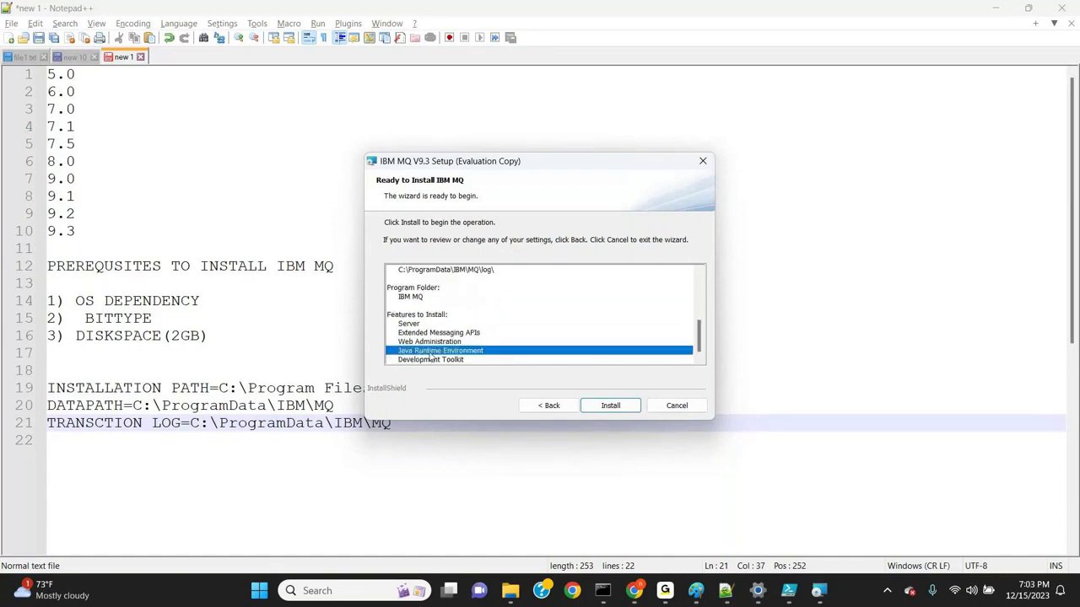
click(606, 404)
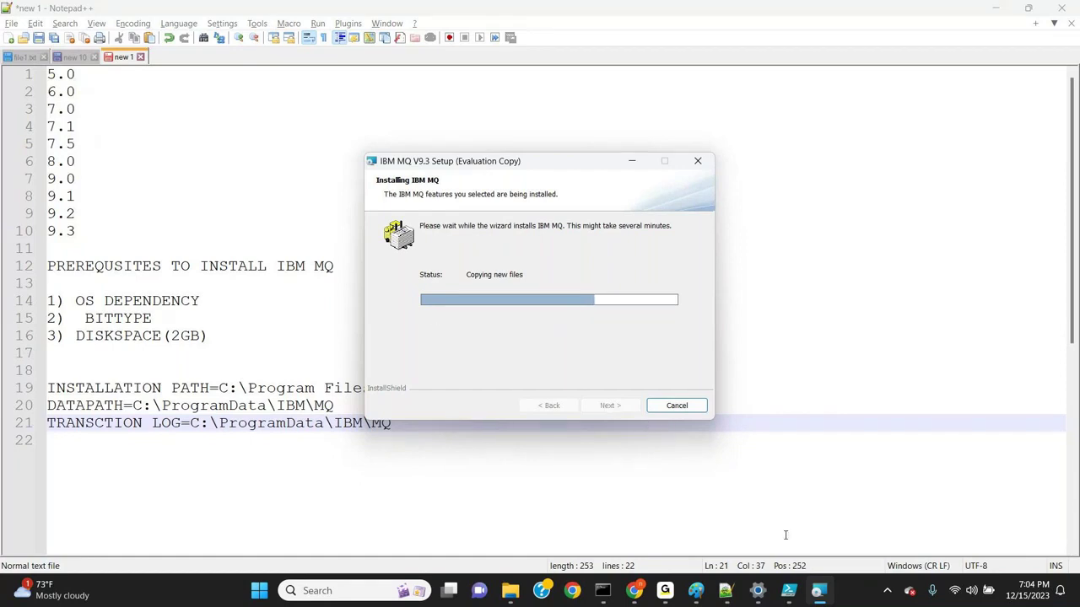
Step: Switch to Windows PowerShell ISE and close it while the installation runs
click(789, 591)
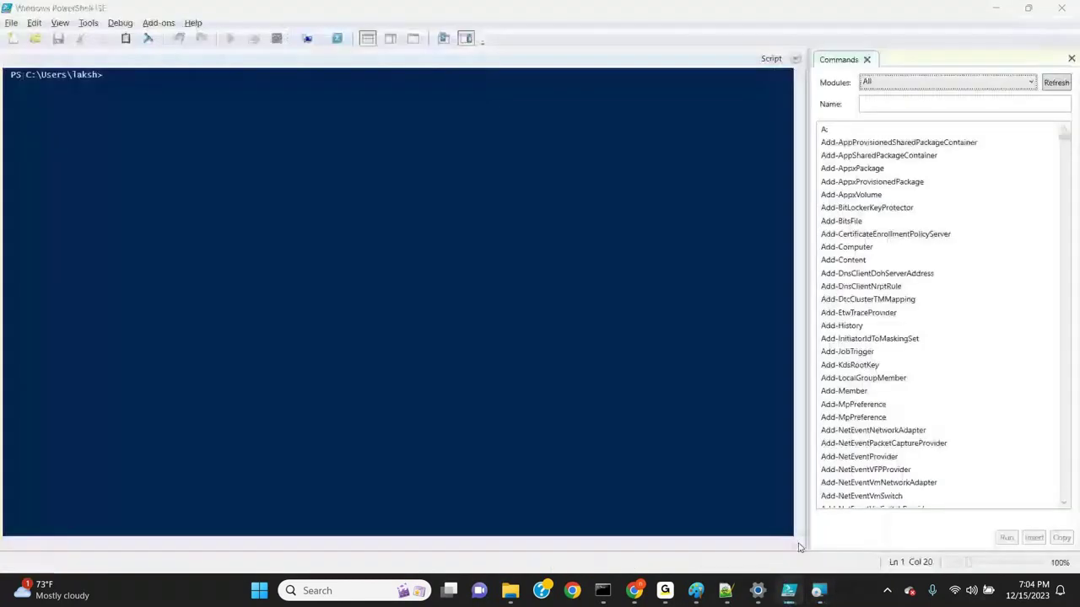
click(1062, 10)
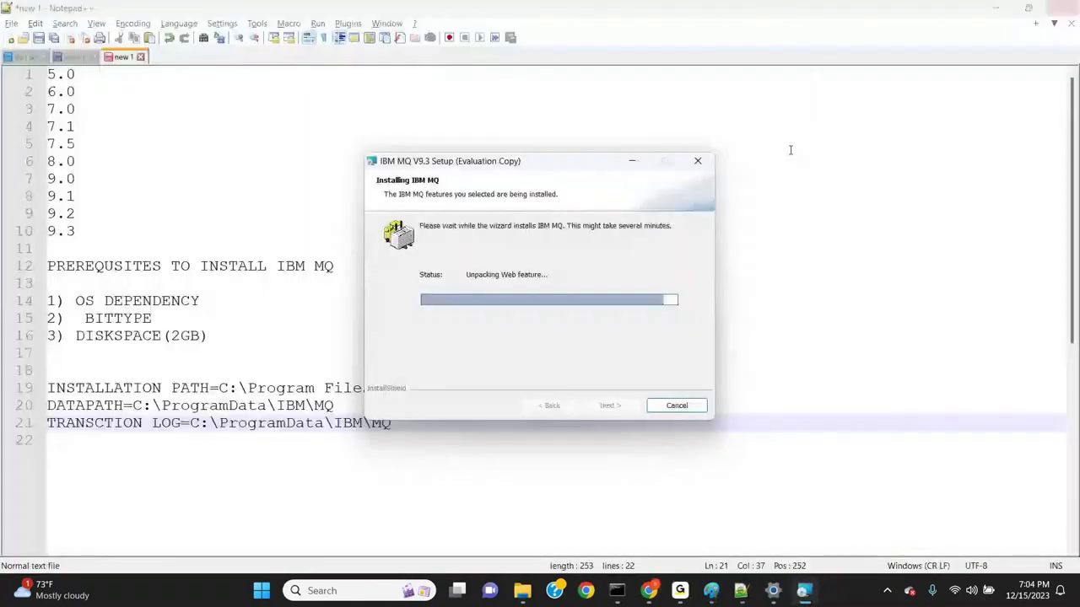
mouse_move(680, 590)
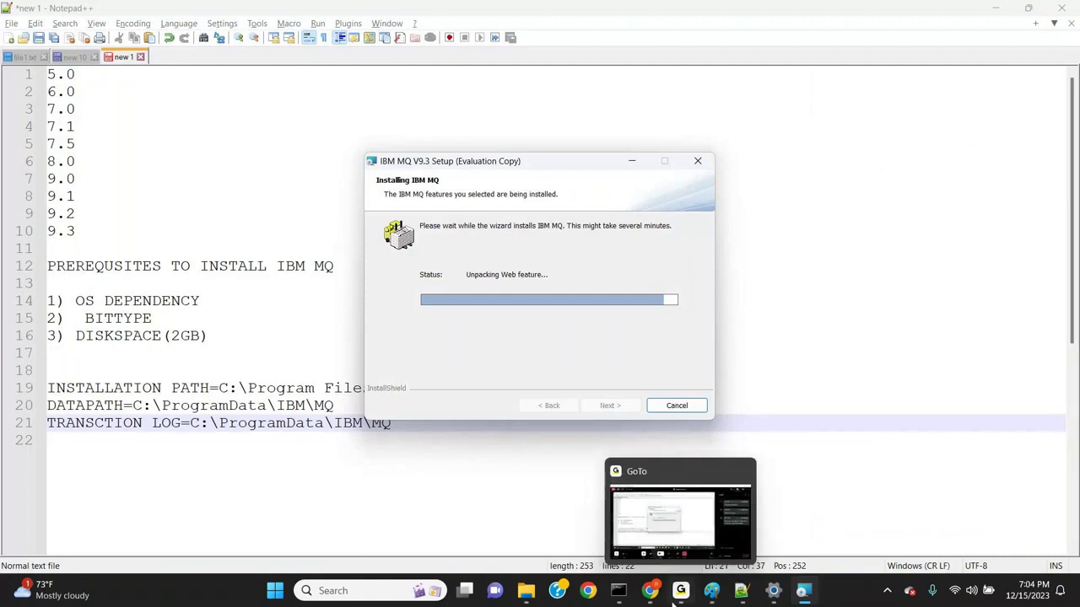
click(733, 543)
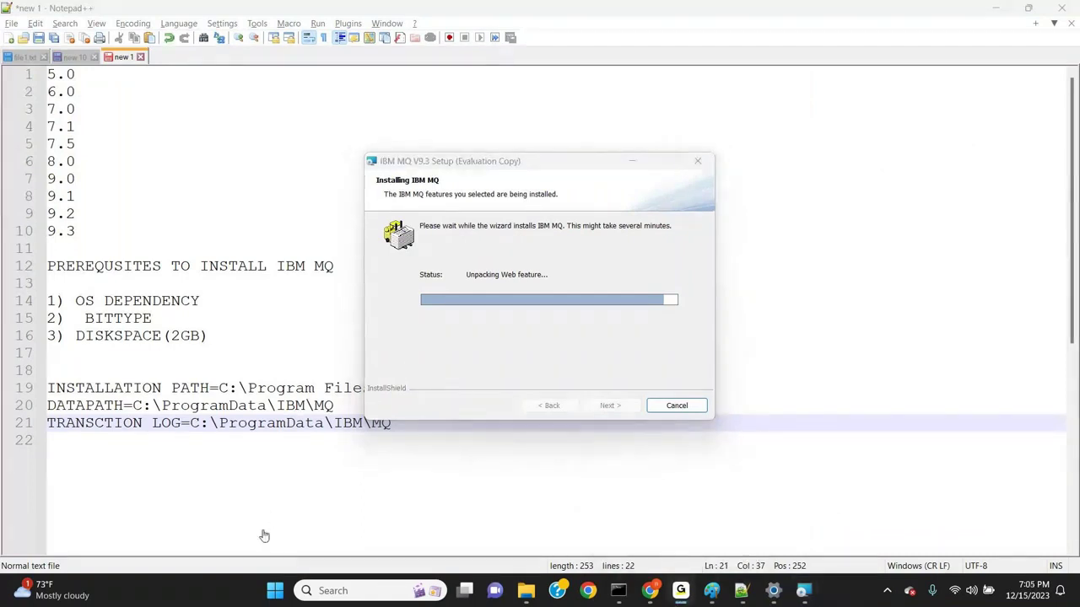
click(955, 593)
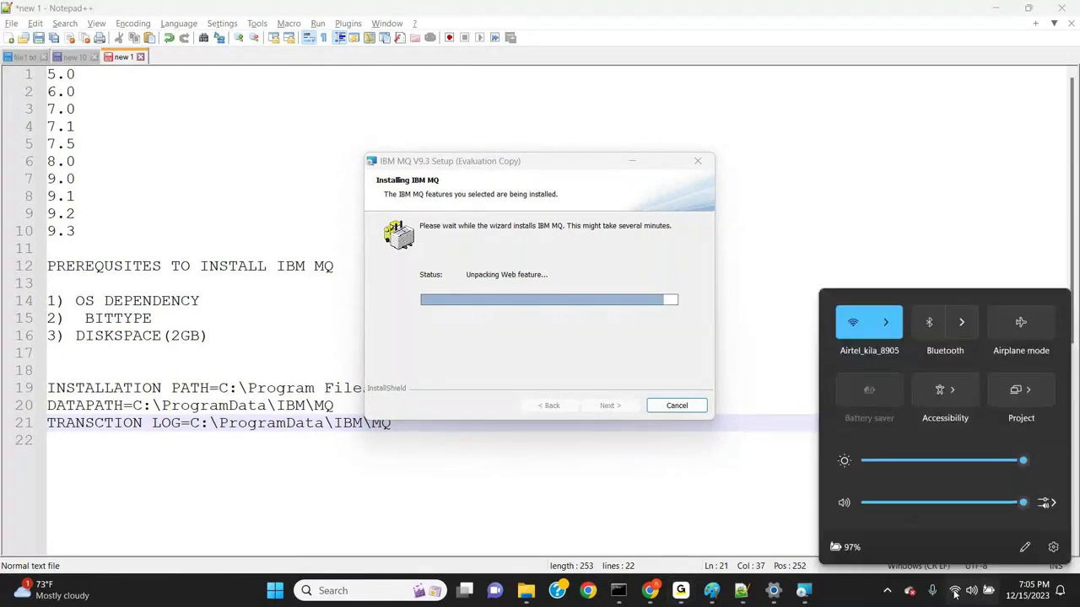
click(956, 593)
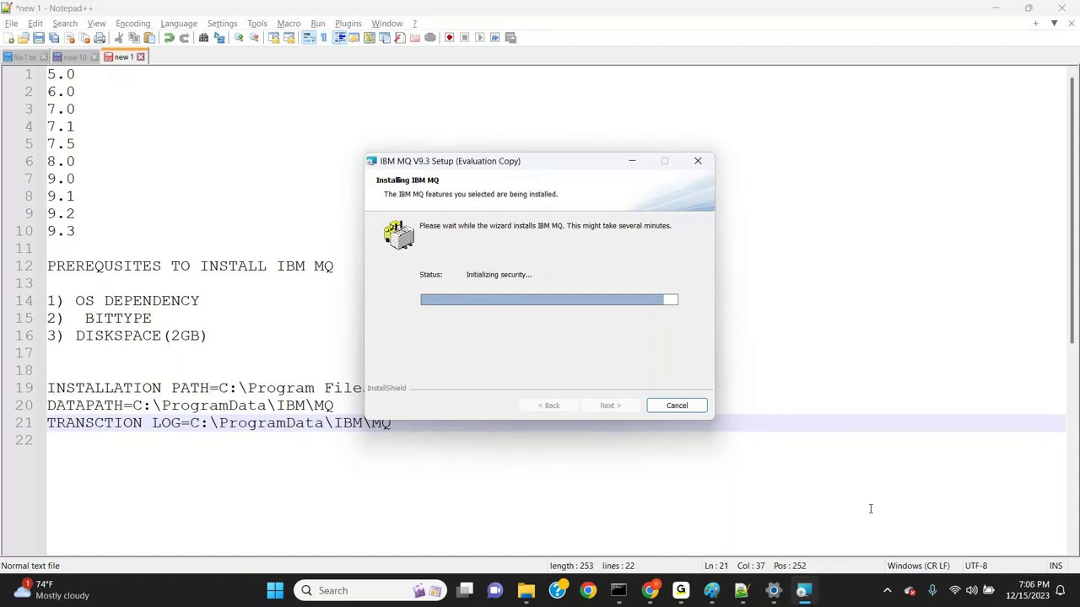
Step: Switch to Paint and draw a small freehand cross inside the IBM MQ box, above the 9.3 label
click(711, 590)
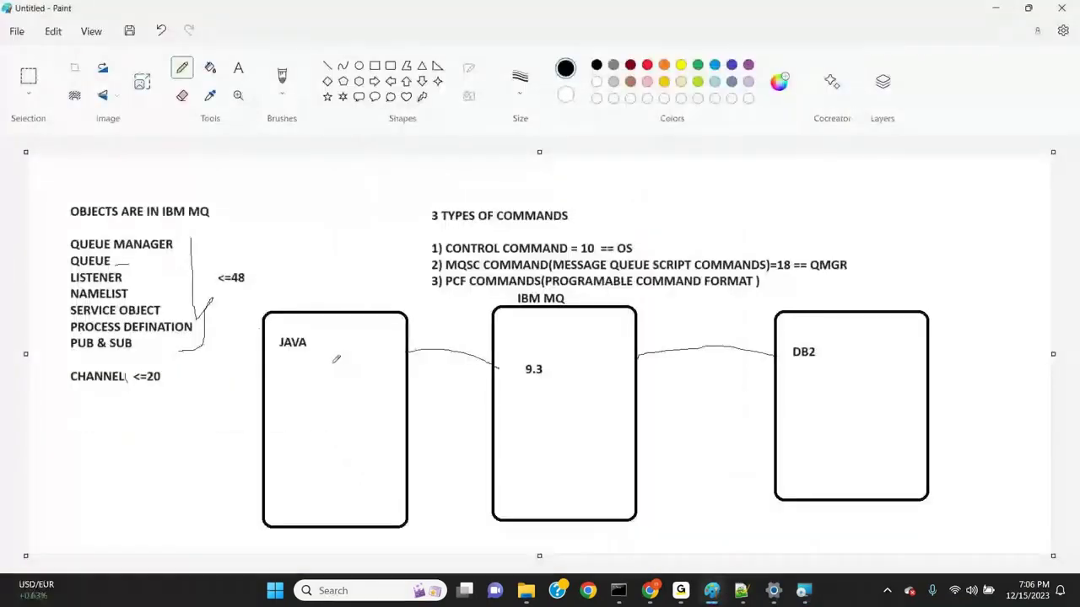
mouse_move(529, 315)
mouse_down()
mouse_move(559, 334)
mouse_move(534, 335)
mouse_up()
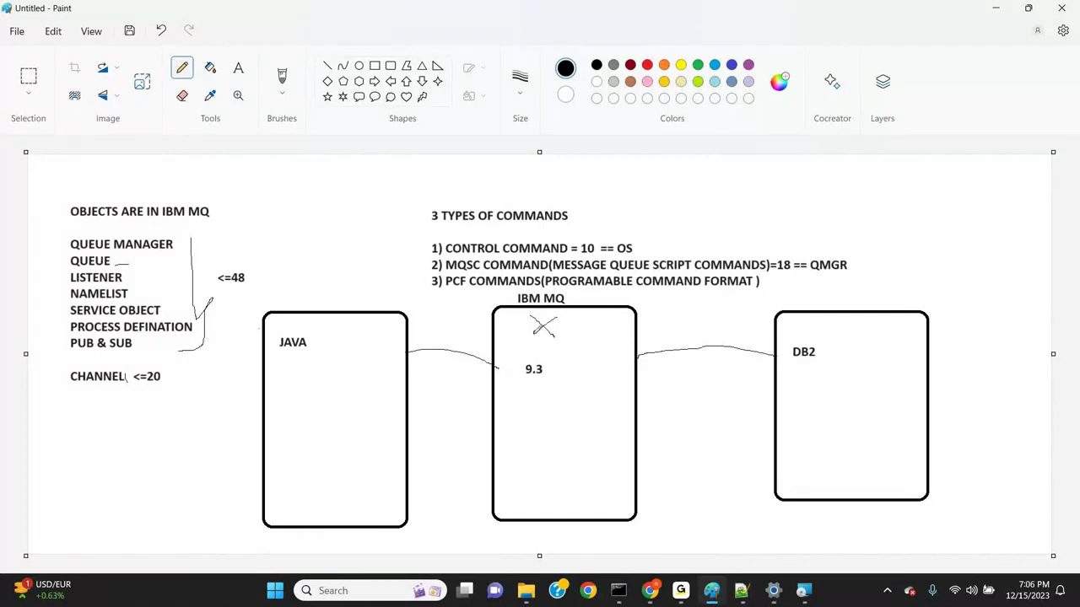